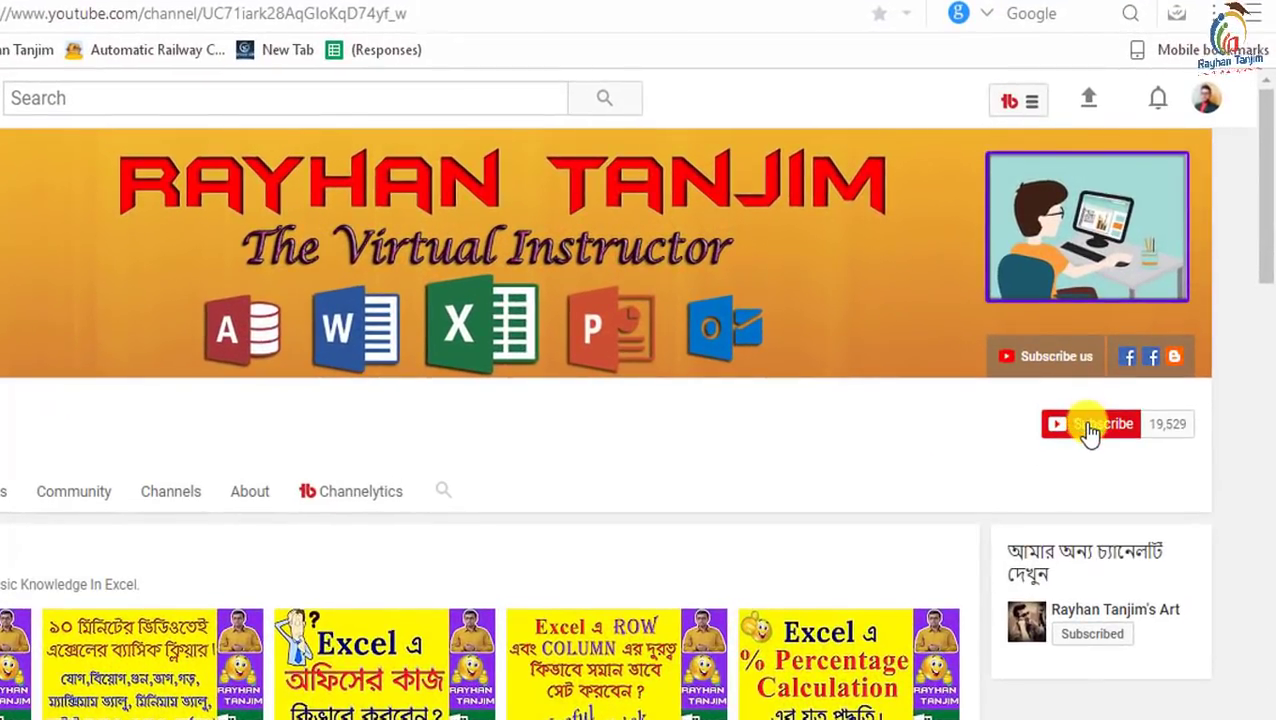
# - Subscribe to the YouTube channel with All notifications on, then view recent notifications
pyautogui.click(1090, 430)
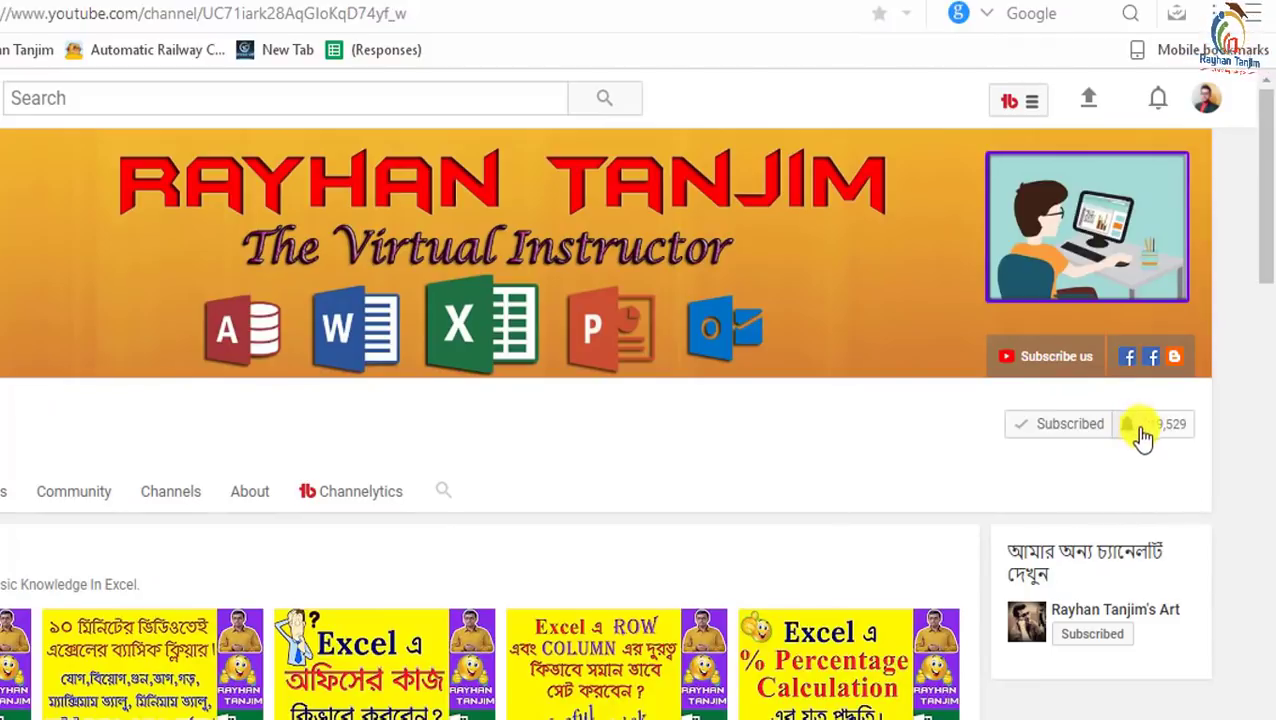
pyautogui.click(1128, 428)
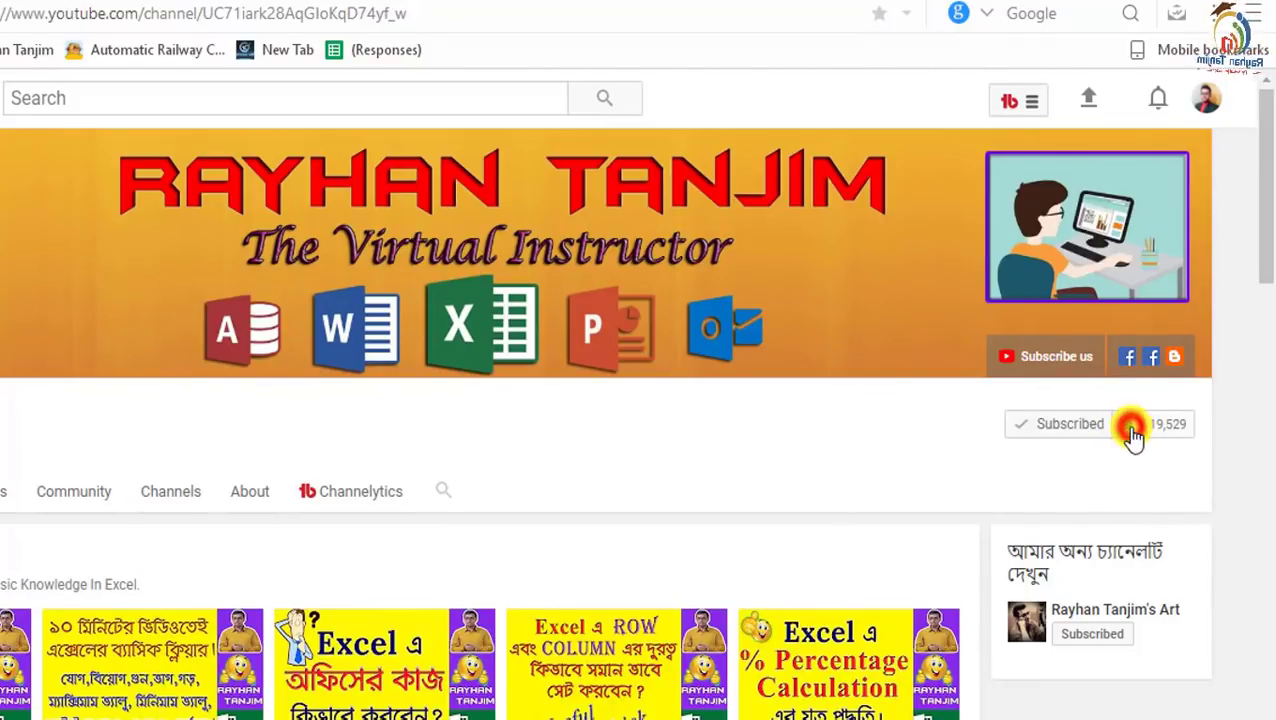
pyautogui.click(335, 310)
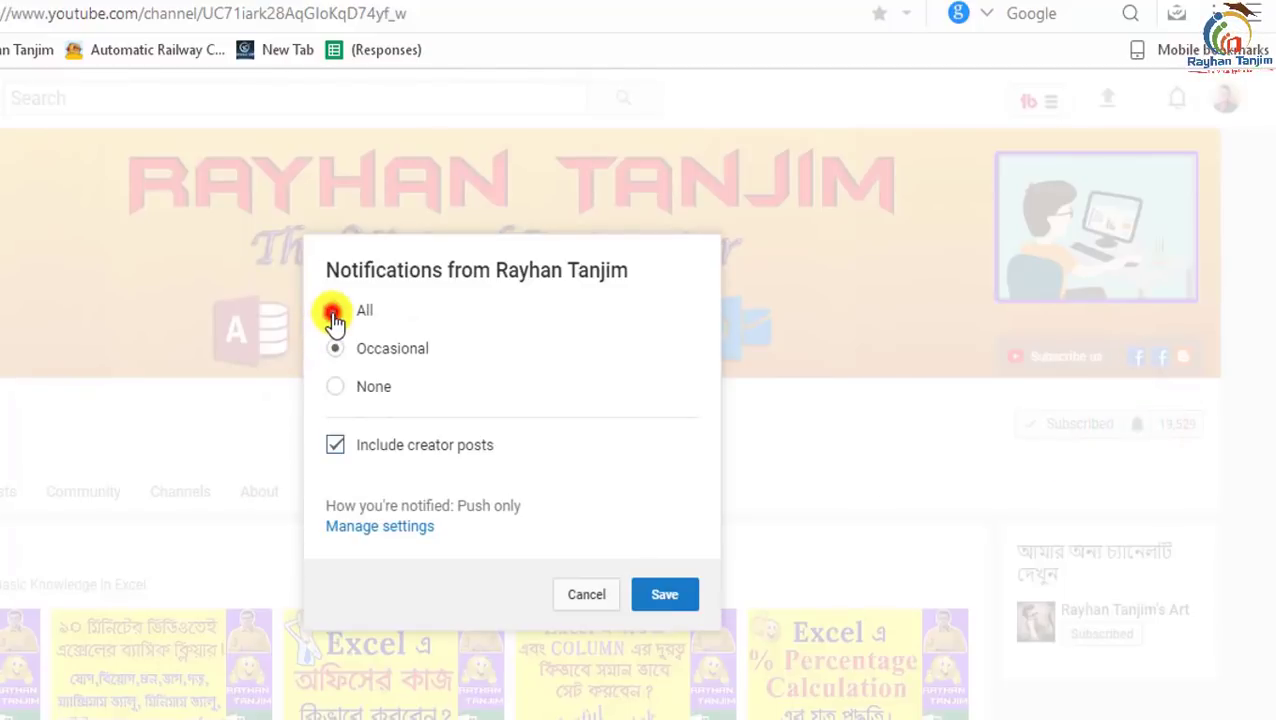
pyautogui.click(677, 598)
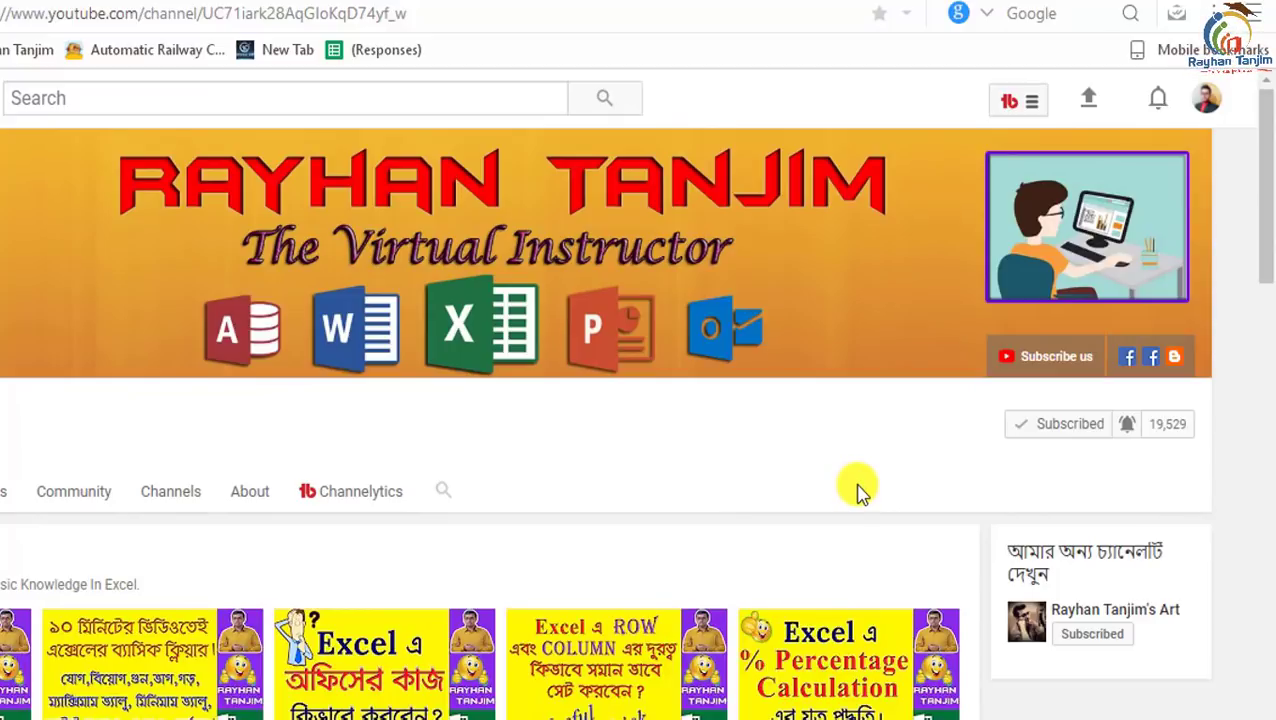
pyautogui.click(1160, 100)
# - Highlight the Facebook Group and Facebook Page search names in the text
pyautogui.scroll(-1, 970, 295)
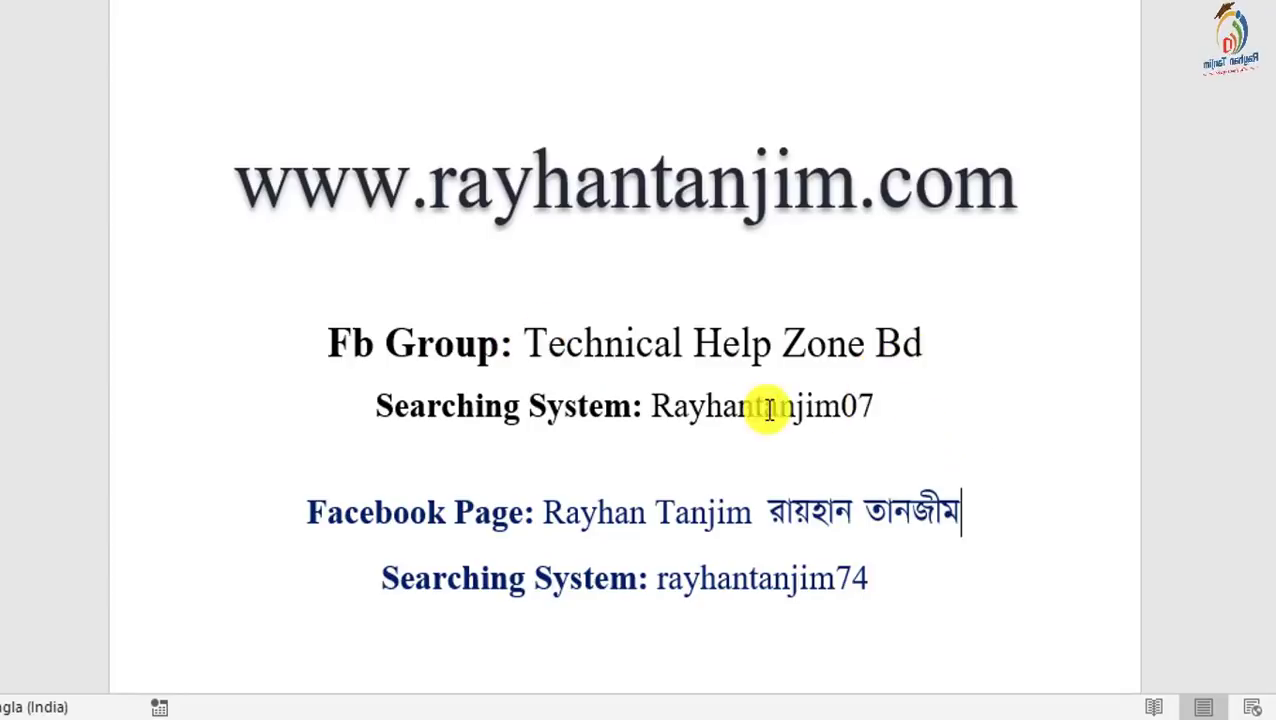
pyautogui.moveTo(649, 405); pyautogui.dragTo(876, 410)
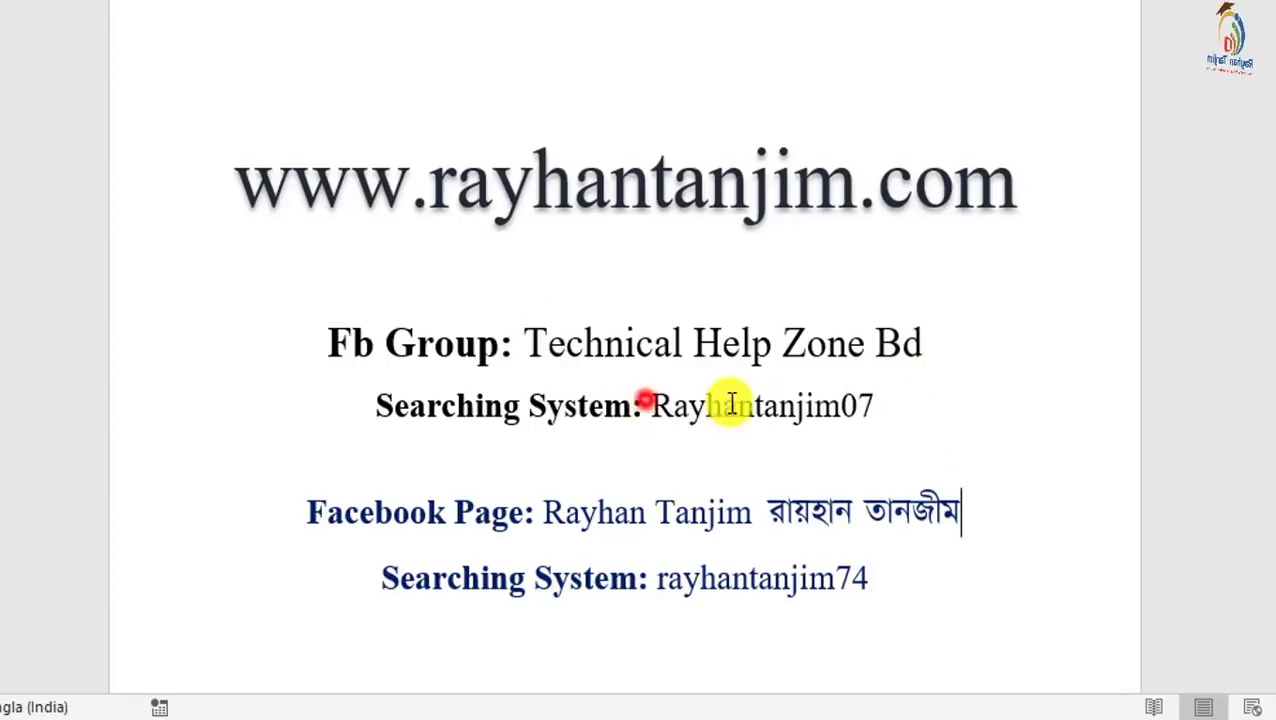
pyautogui.click(949, 438)
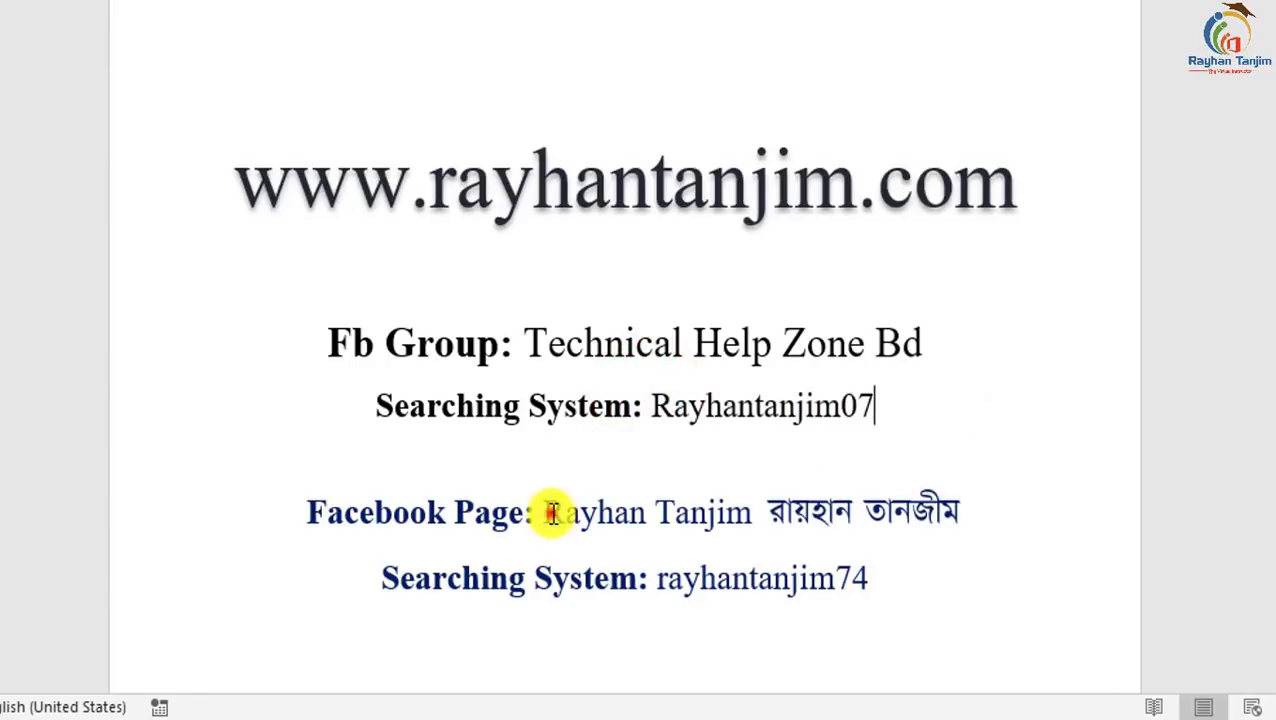
pyautogui.moveTo(552, 513); pyautogui.dragTo(958, 518)
pyautogui.click(979, 545)
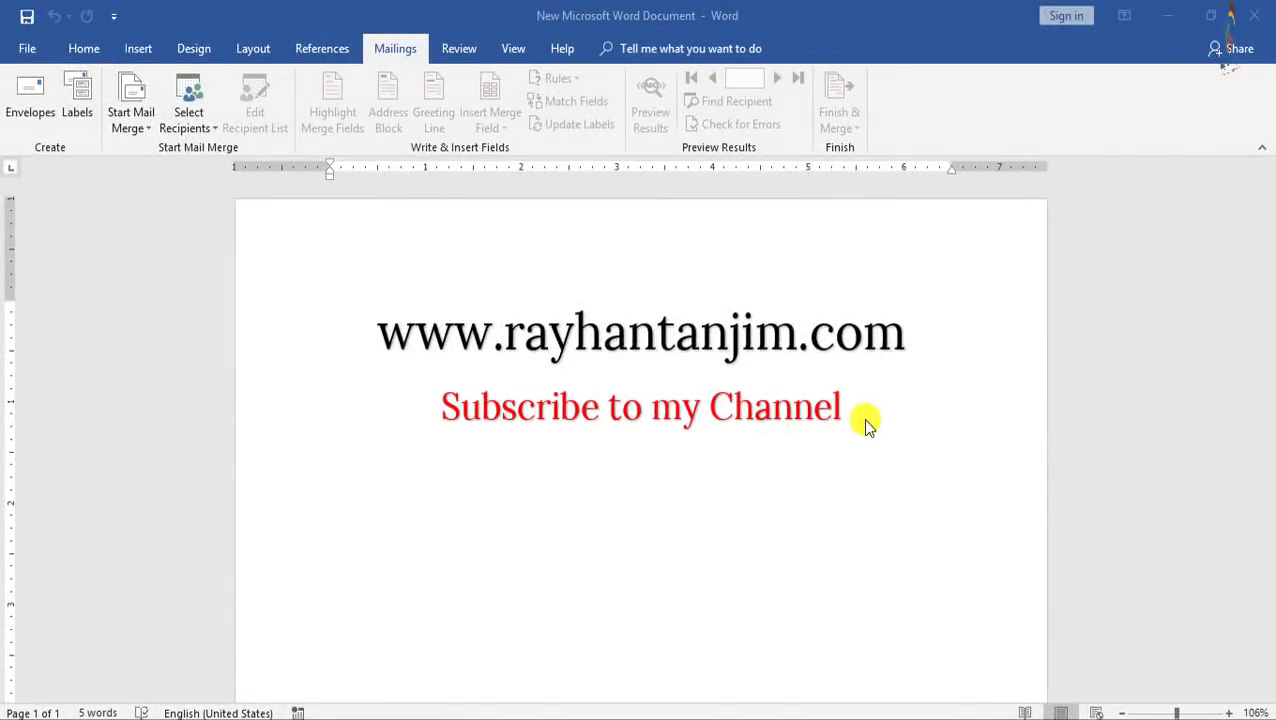
# - Select all the text on the page and delete it
pyautogui.click(850, 408)
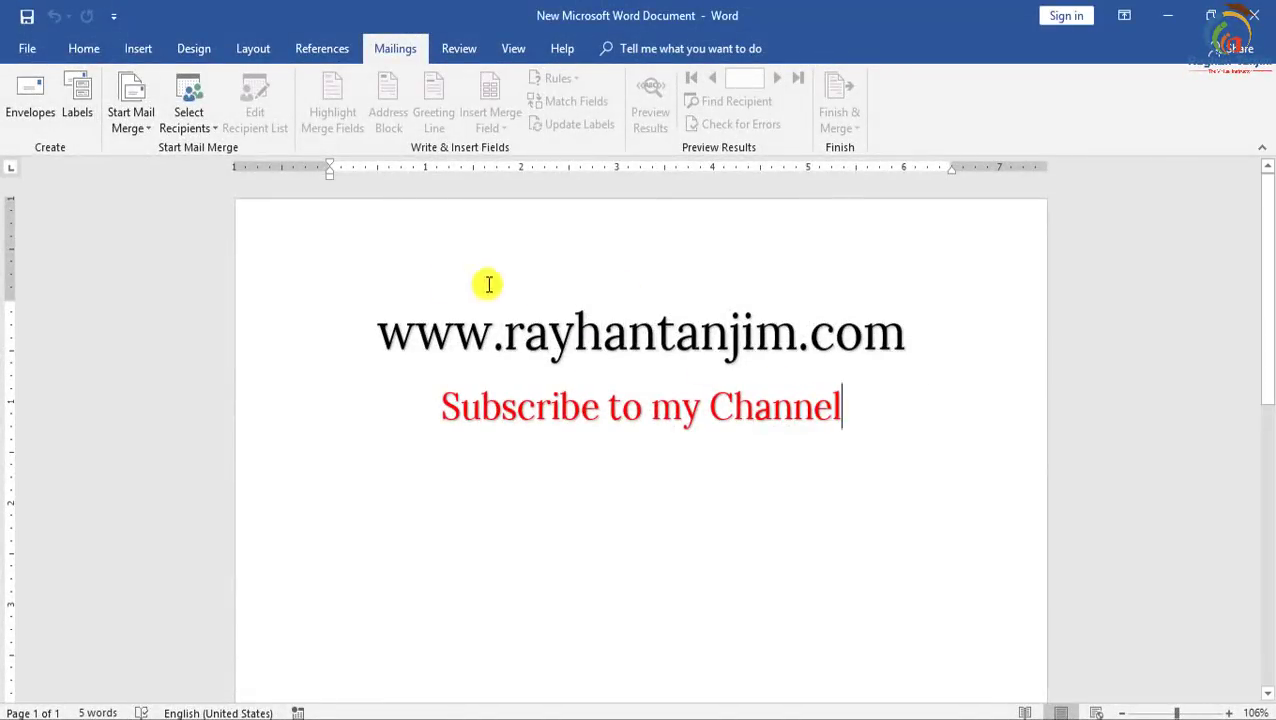
pyautogui.hotkey('ctrl', 'a')
pyautogui.press('Delete')
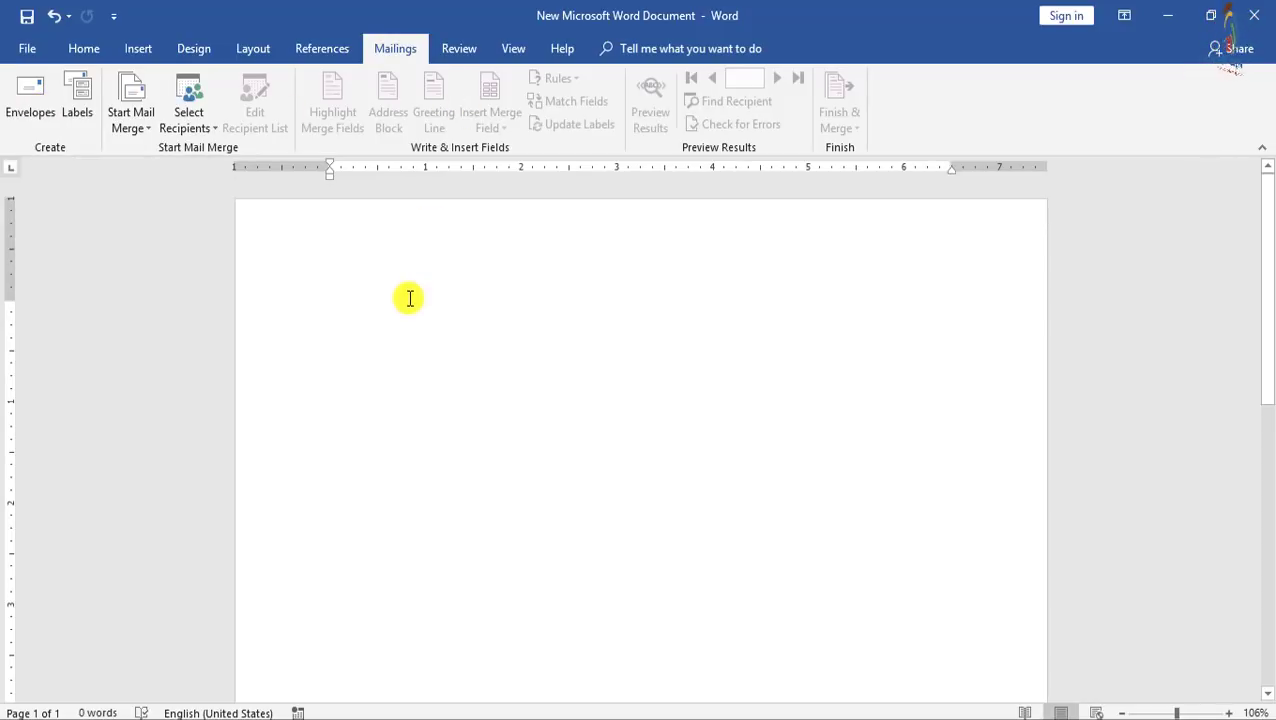
# - Enter the recipient's four-line delivery address and confirm the size 10 envelope options
pyautogui.click(33, 110)
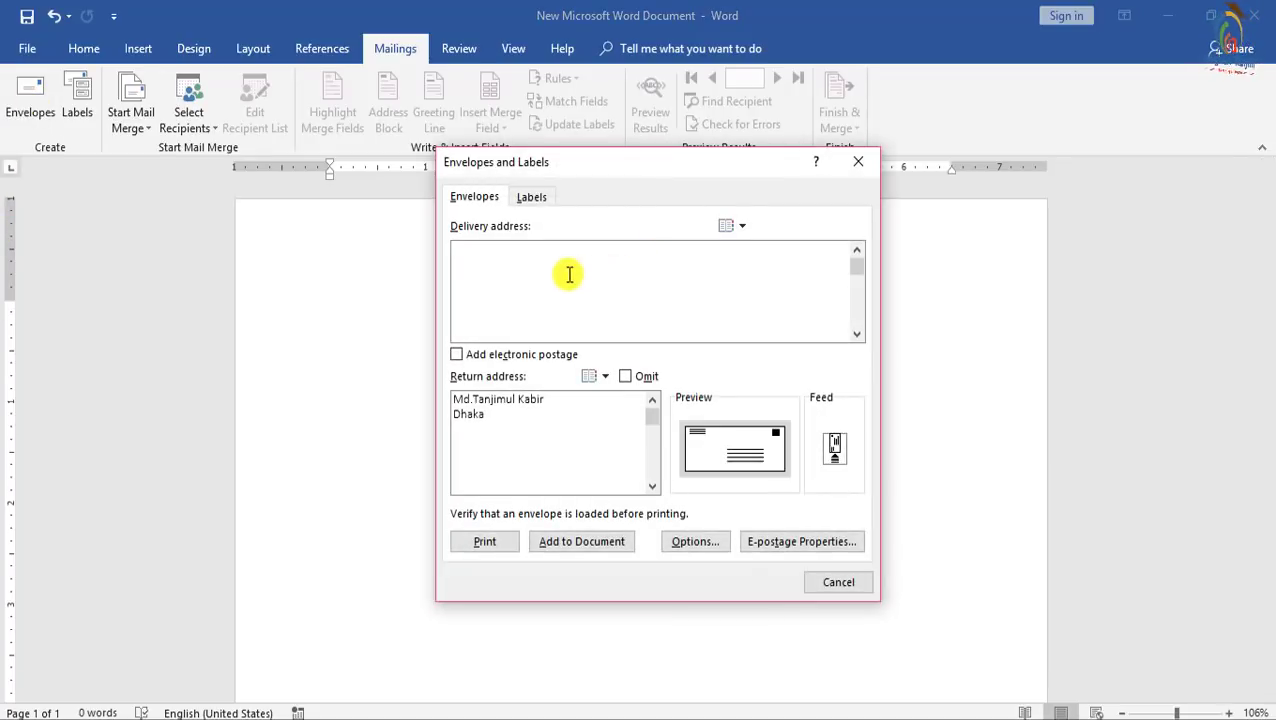
pyautogui.moveTo(618, 170); pyautogui.dragTo(587, 176)
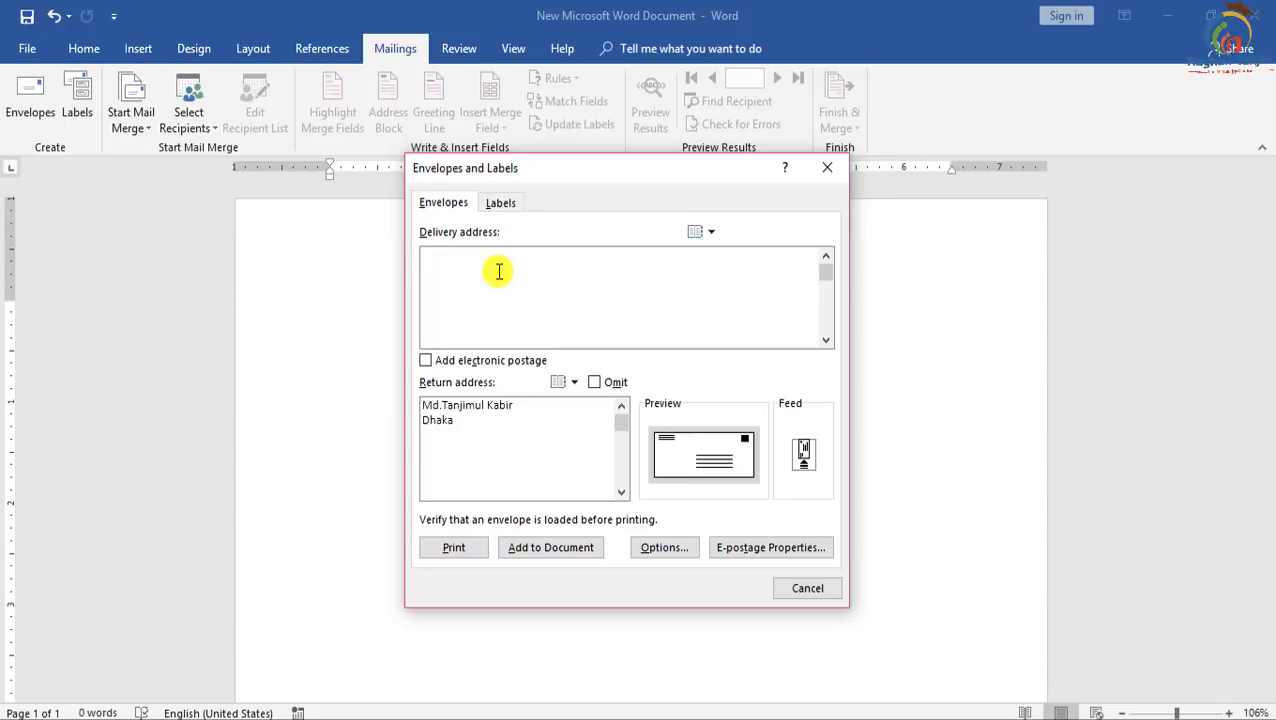
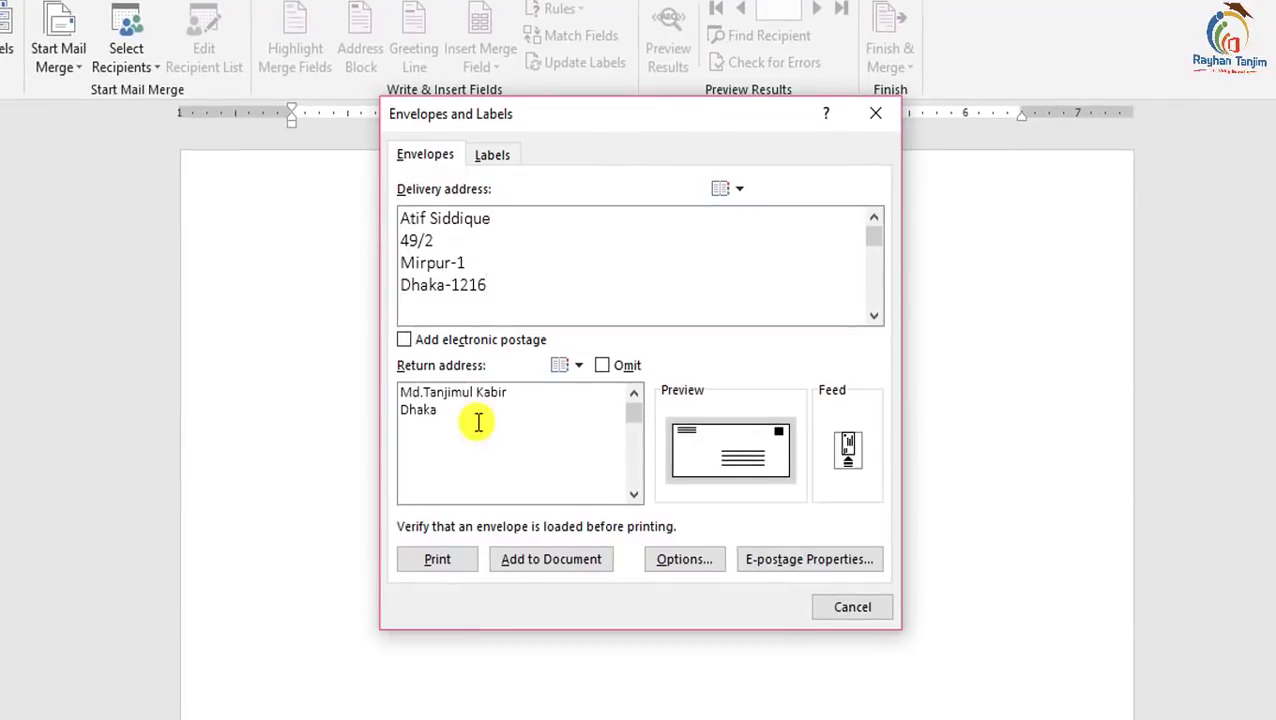
pyautogui.click(461, 420)
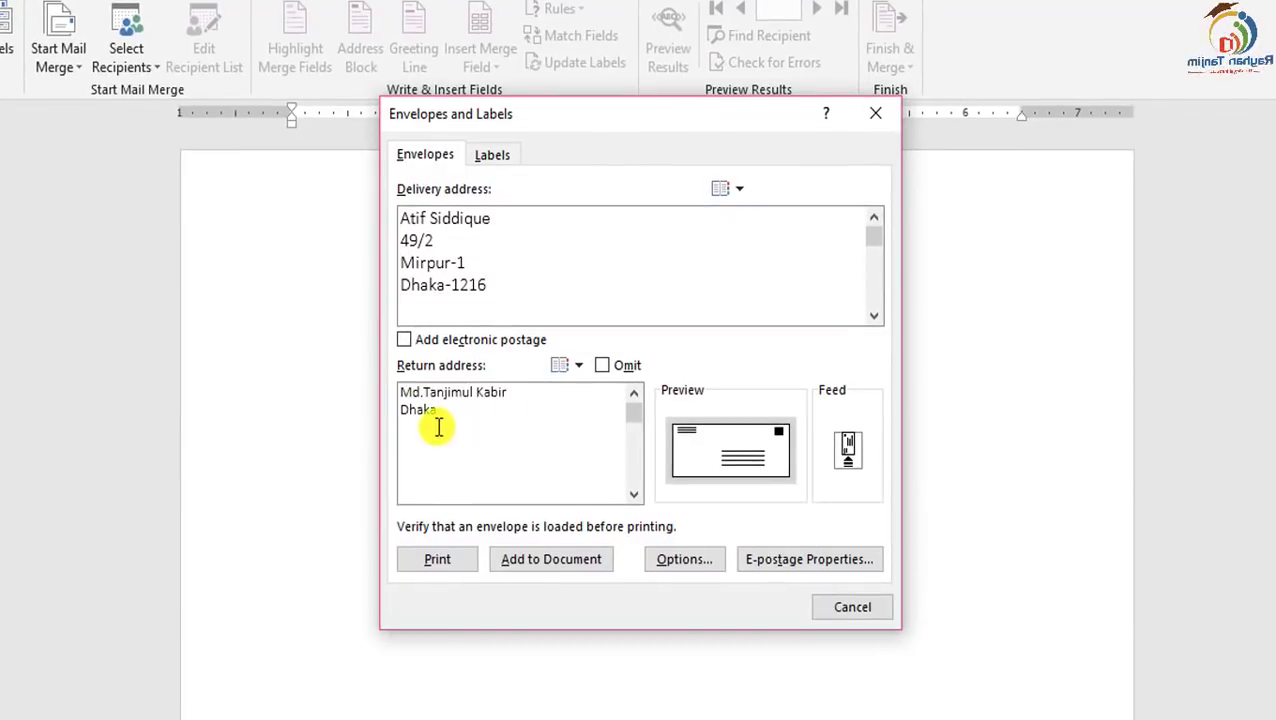
pyautogui.click(737, 468)
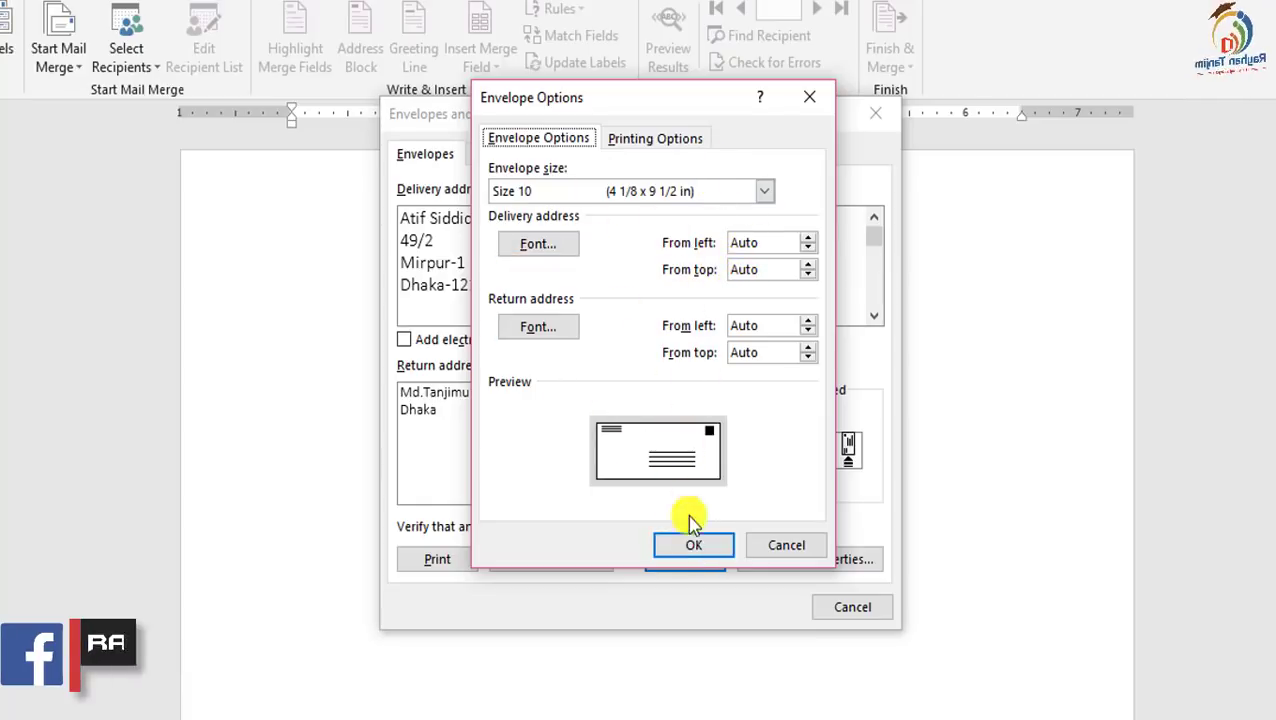
pyautogui.click(666, 547)
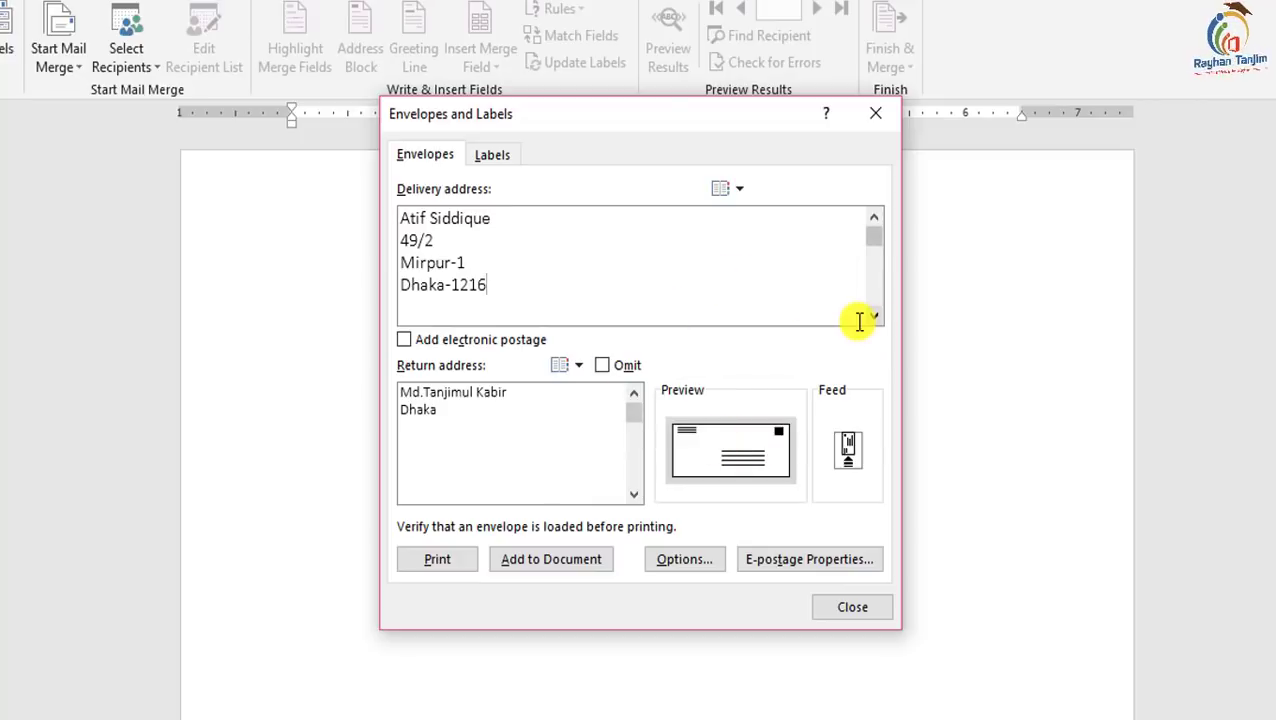
# - Add the addressed envelope to the document and inspect its delivery address block
pyautogui.click(556, 566)
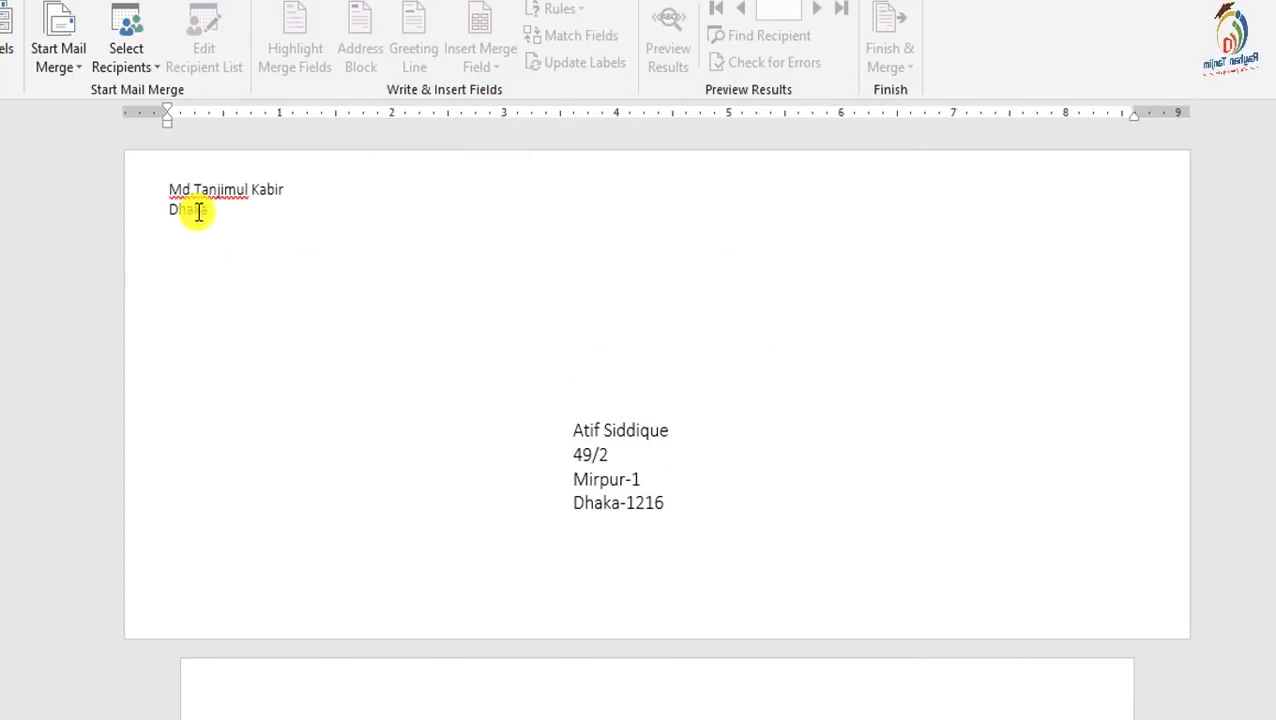
pyautogui.click(578, 425)
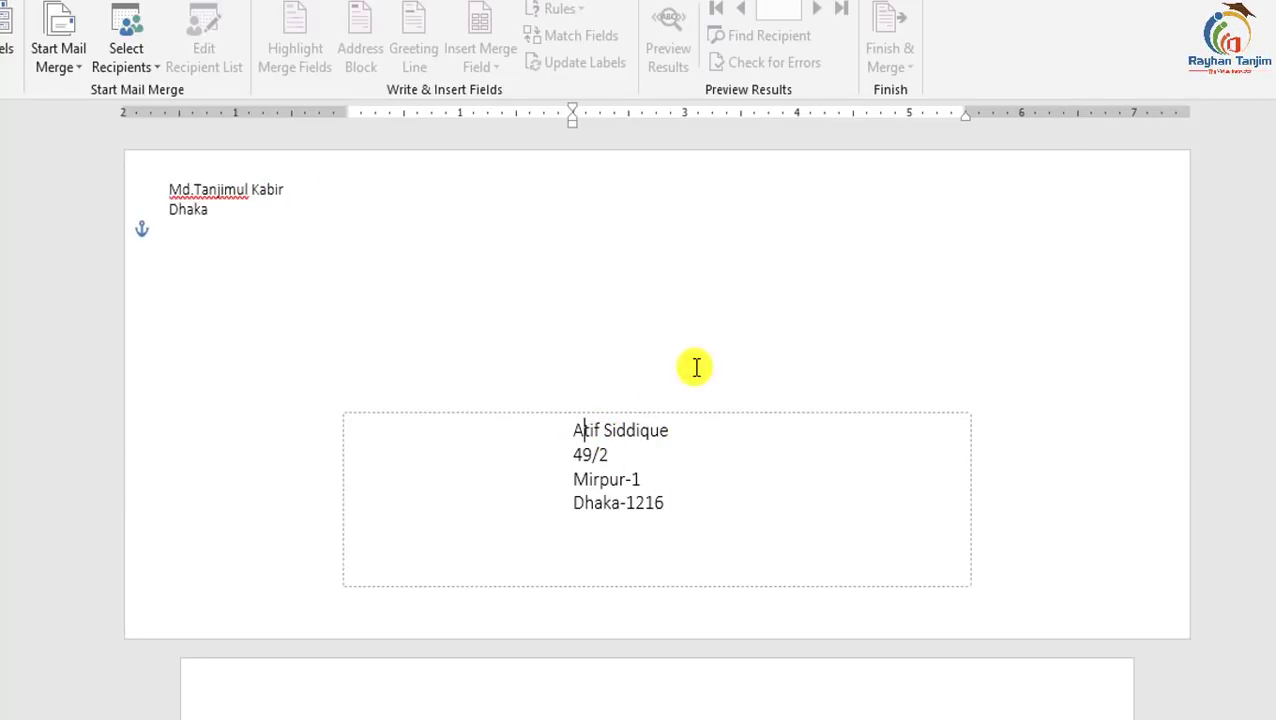
pyautogui.click(256, 256)
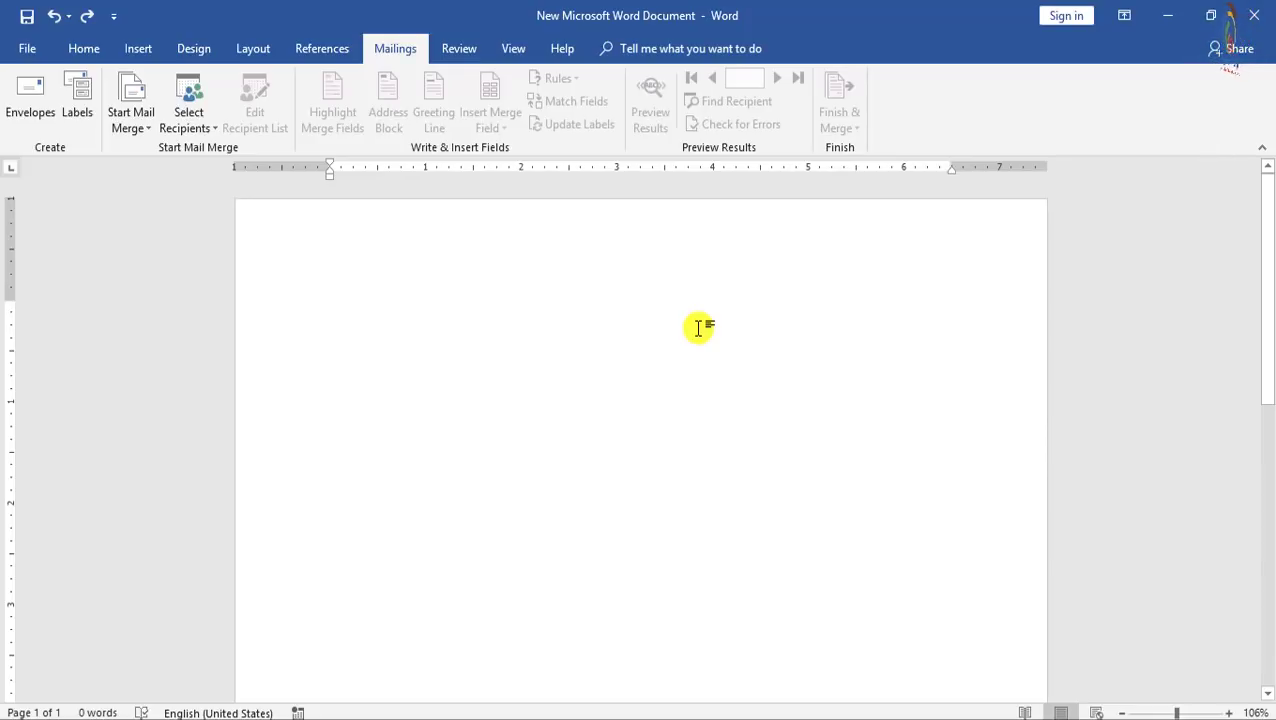
# - Make a new Labels1 document of 30 Per Page labels repeating the recipient's address
pyautogui.click(80, 105)
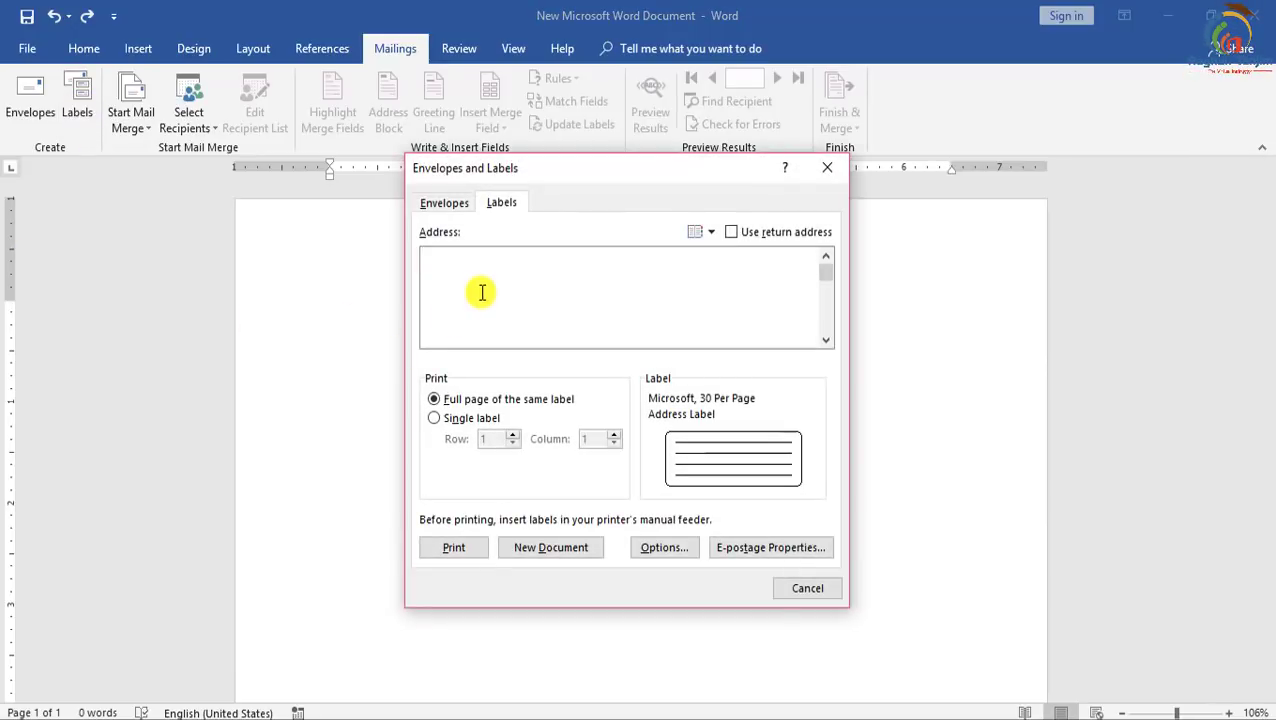
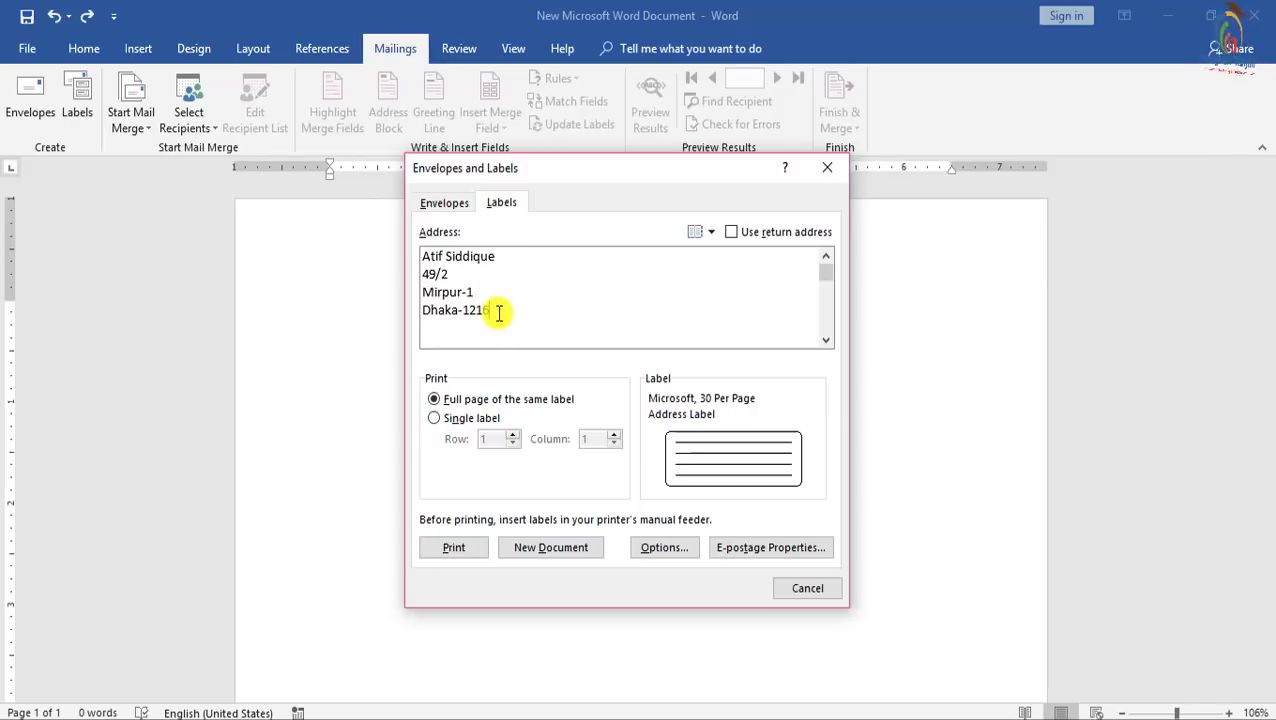
pyautogui.click(708, 466)
pyautogui.click(460, 442)
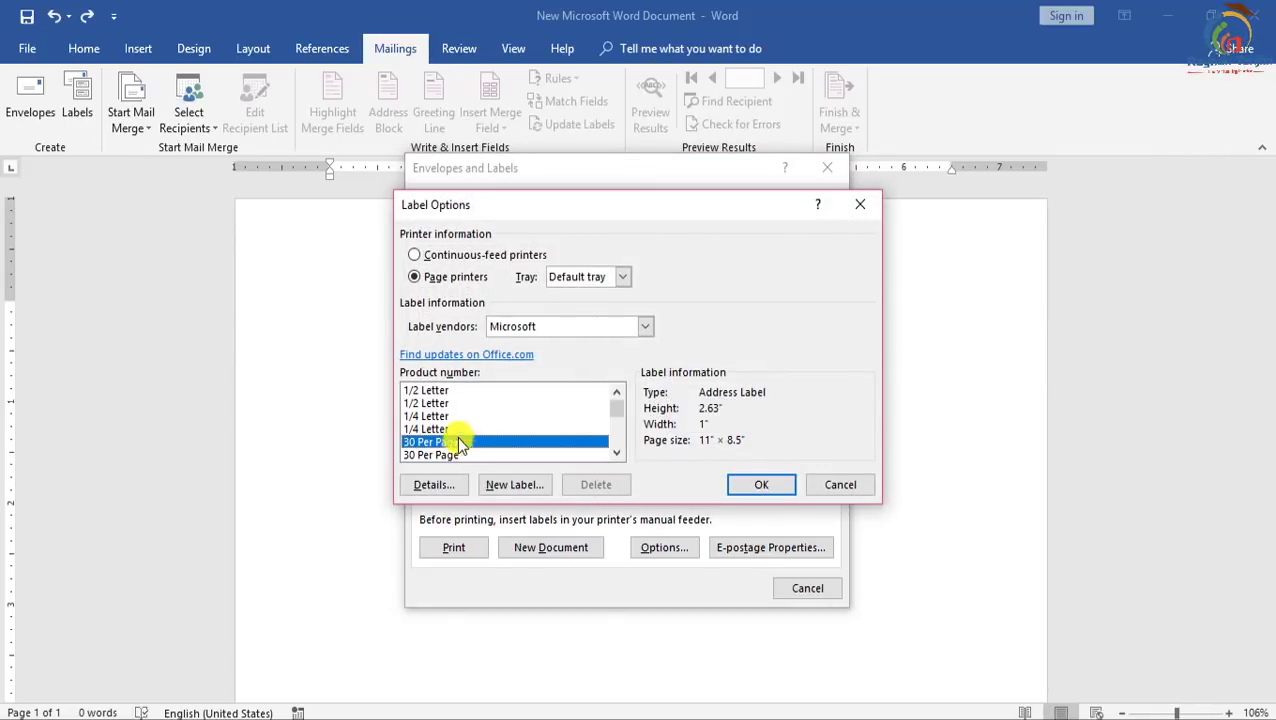
pyautogui.scroll(-1, 460, 442)
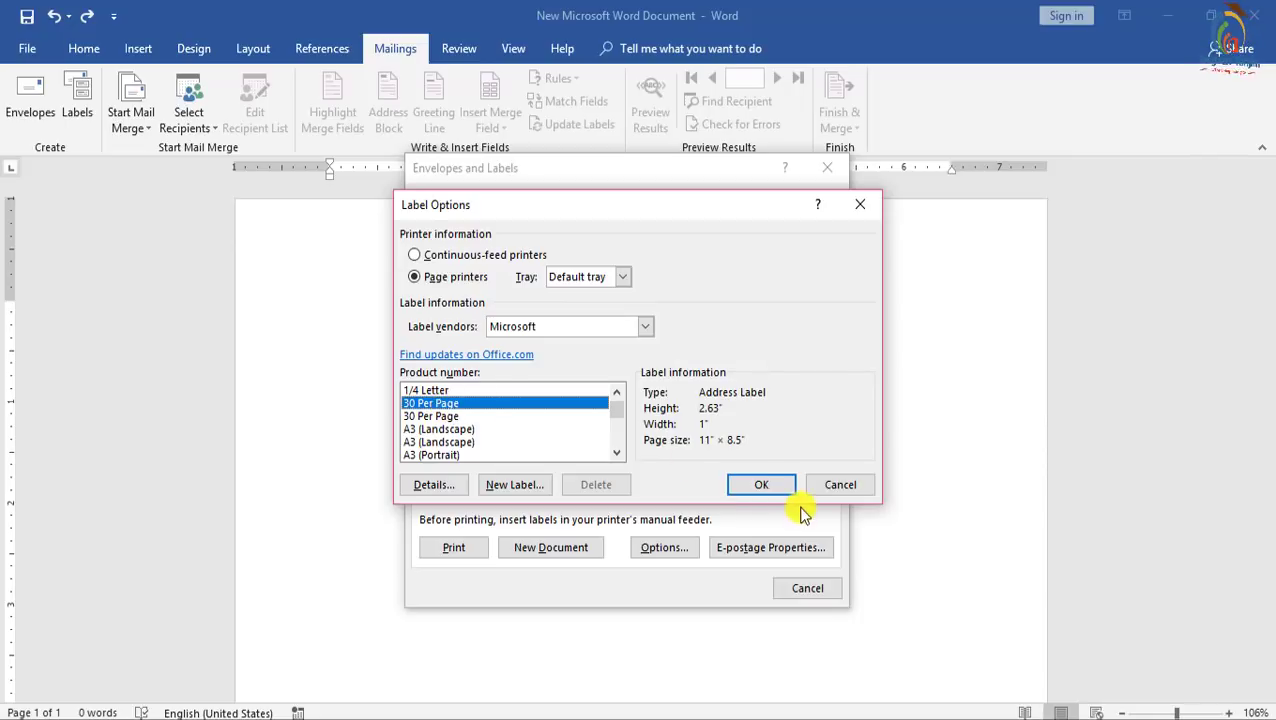
pyautogui.click(762, 484)
pyautogui.click(576, 542)
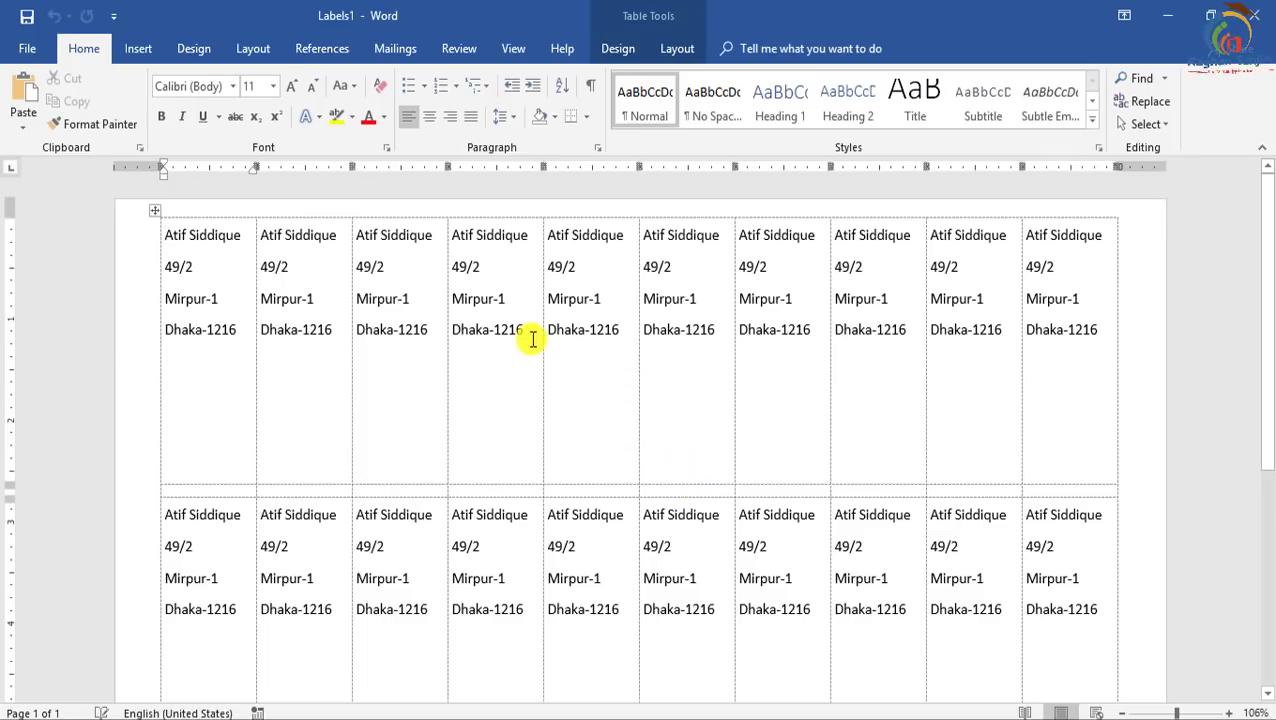
# - Scroll through Labels1, then close it choosing Don't Save
pyautogui.scroll(-1, 598, 356)
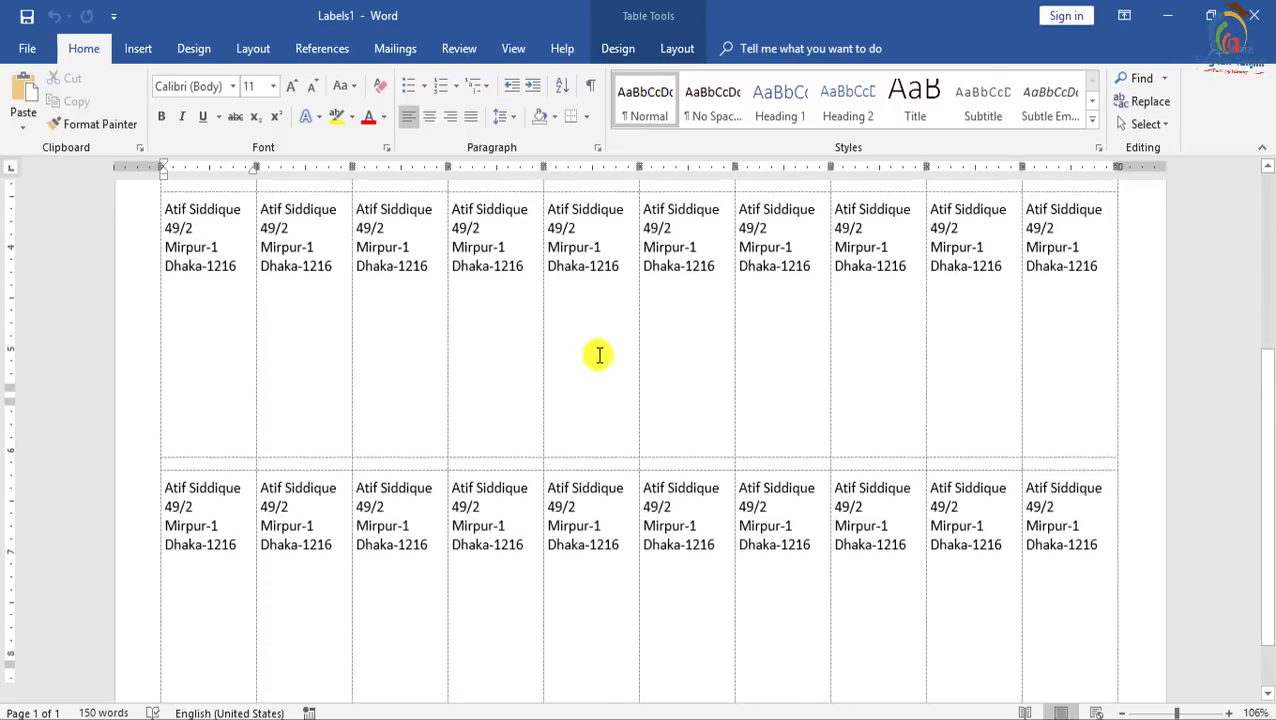
pyautogui.scroll(-1, 598, 356)
pyautogui.scroll(-2, 590, 360)
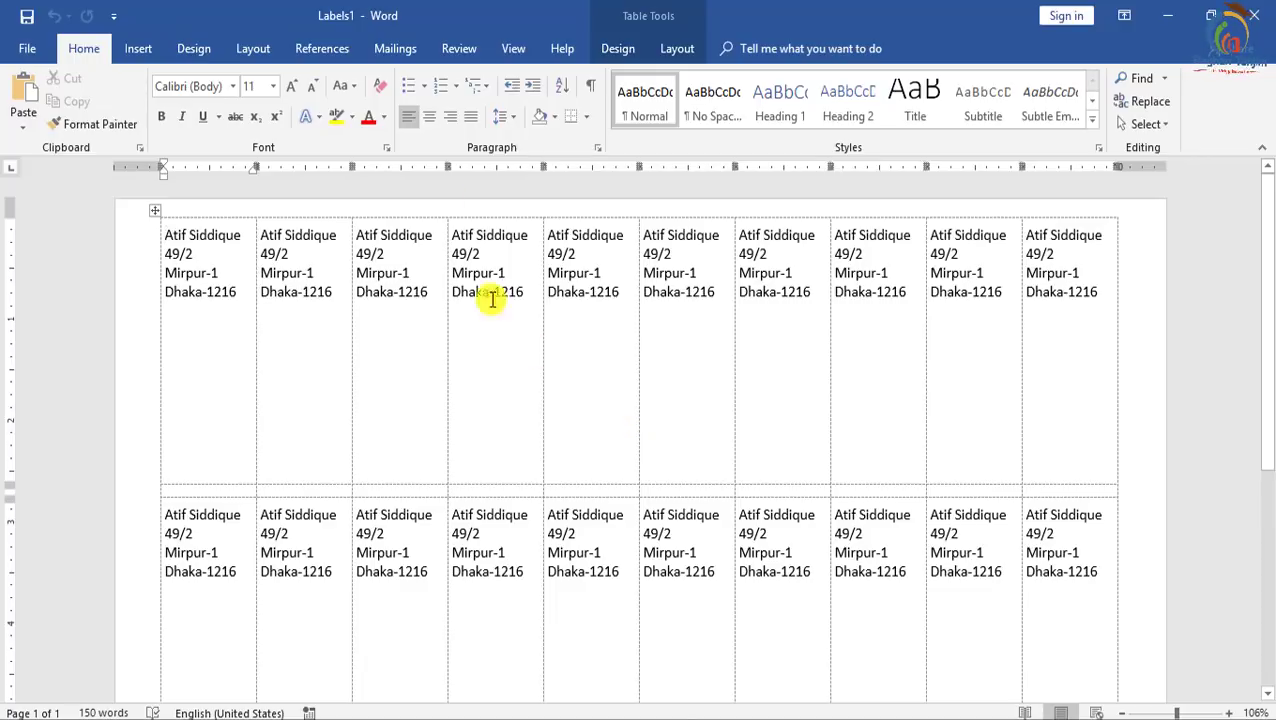
pyautogui.click(1265, 15)
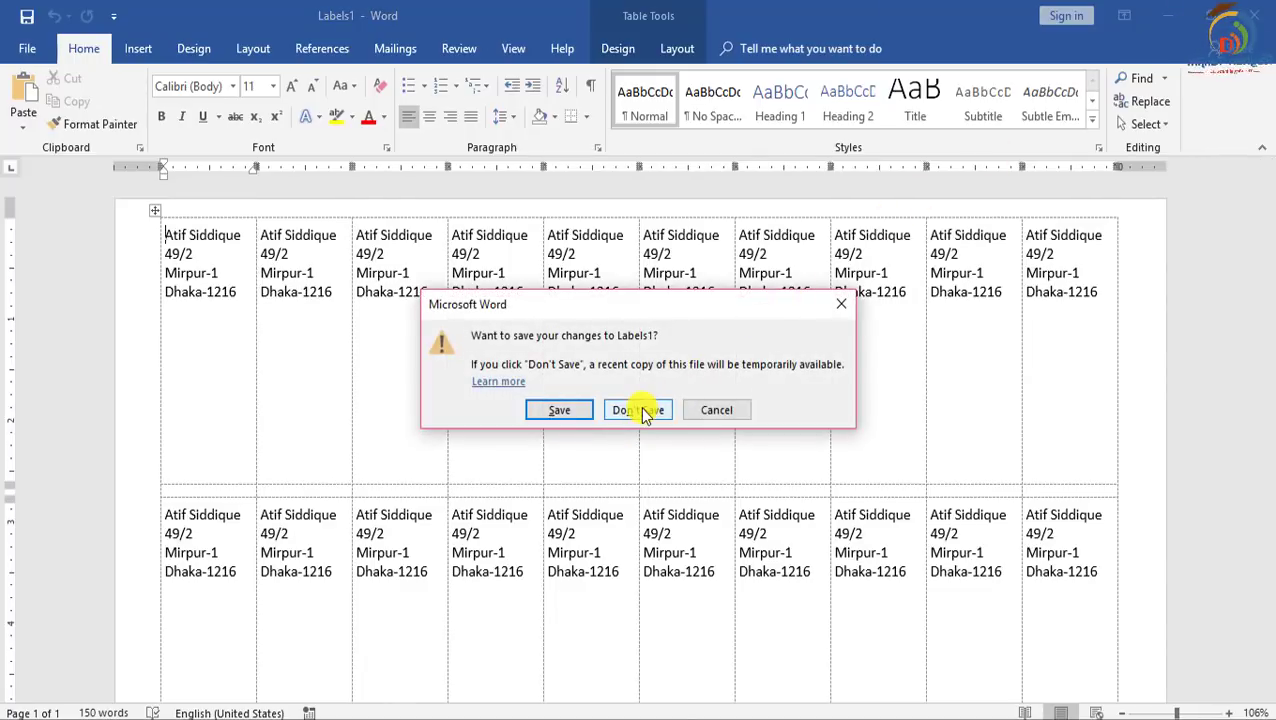
pyautogui.click(645, 329)
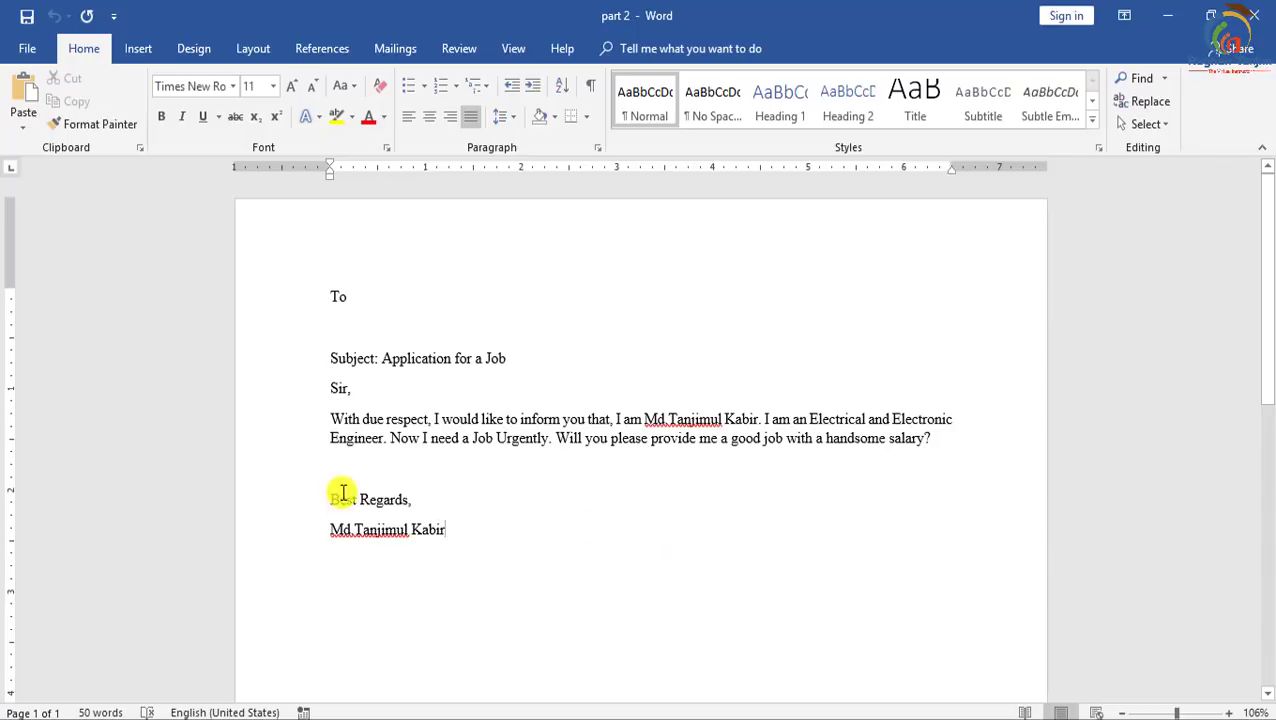
# - Place the insertion point after the Subject line and bring up the Mailings tools
pyautogui.hotkey('ctrl', 'a')
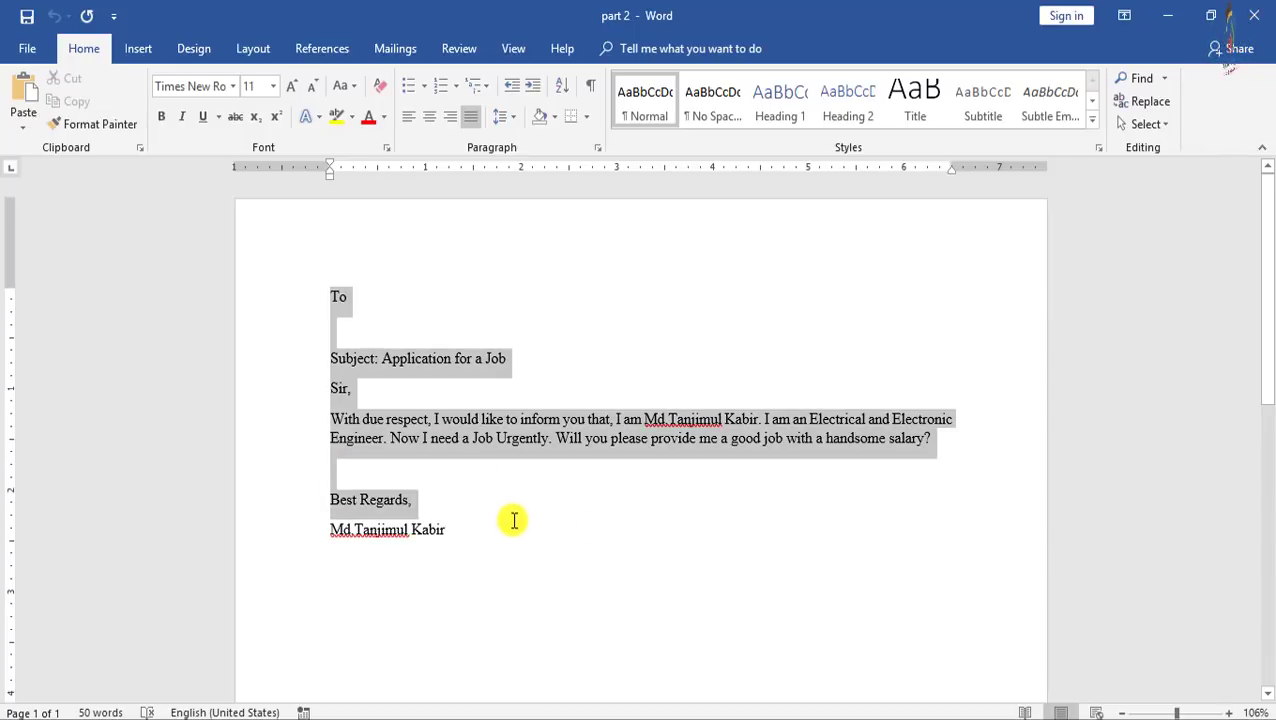
pyautogui.click(527, 552)
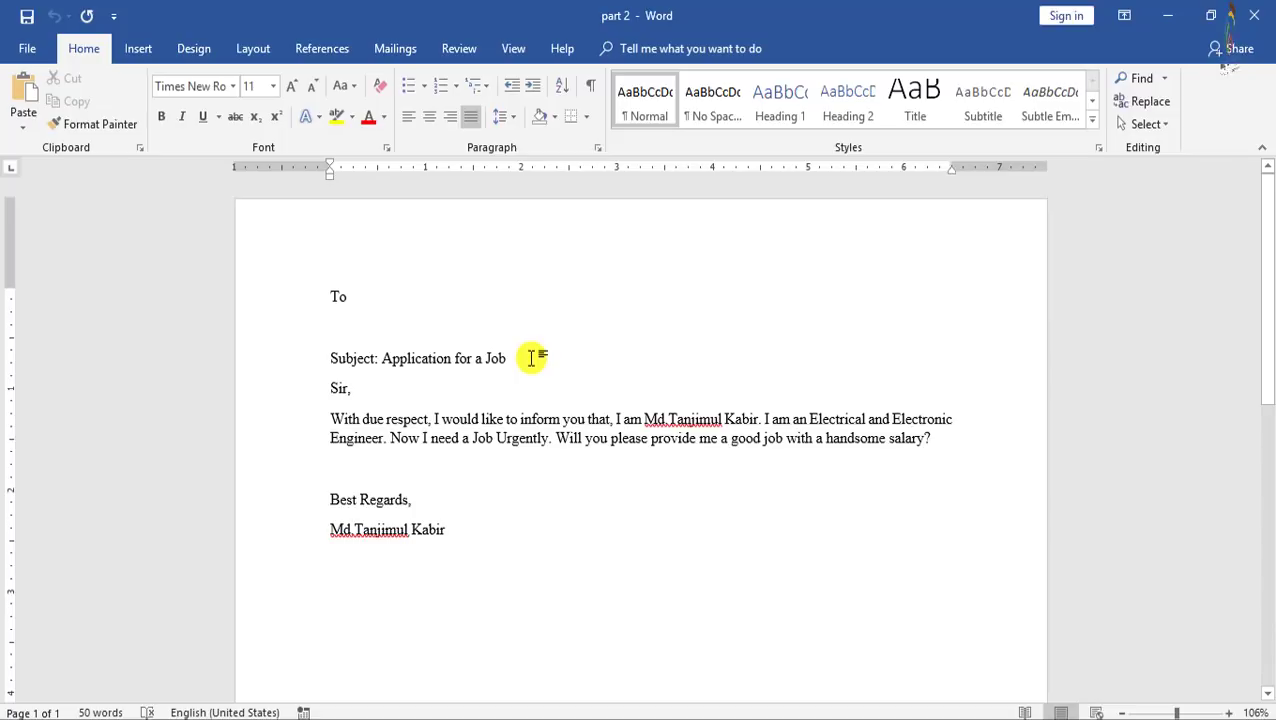
pyautogui.click(531, 358)
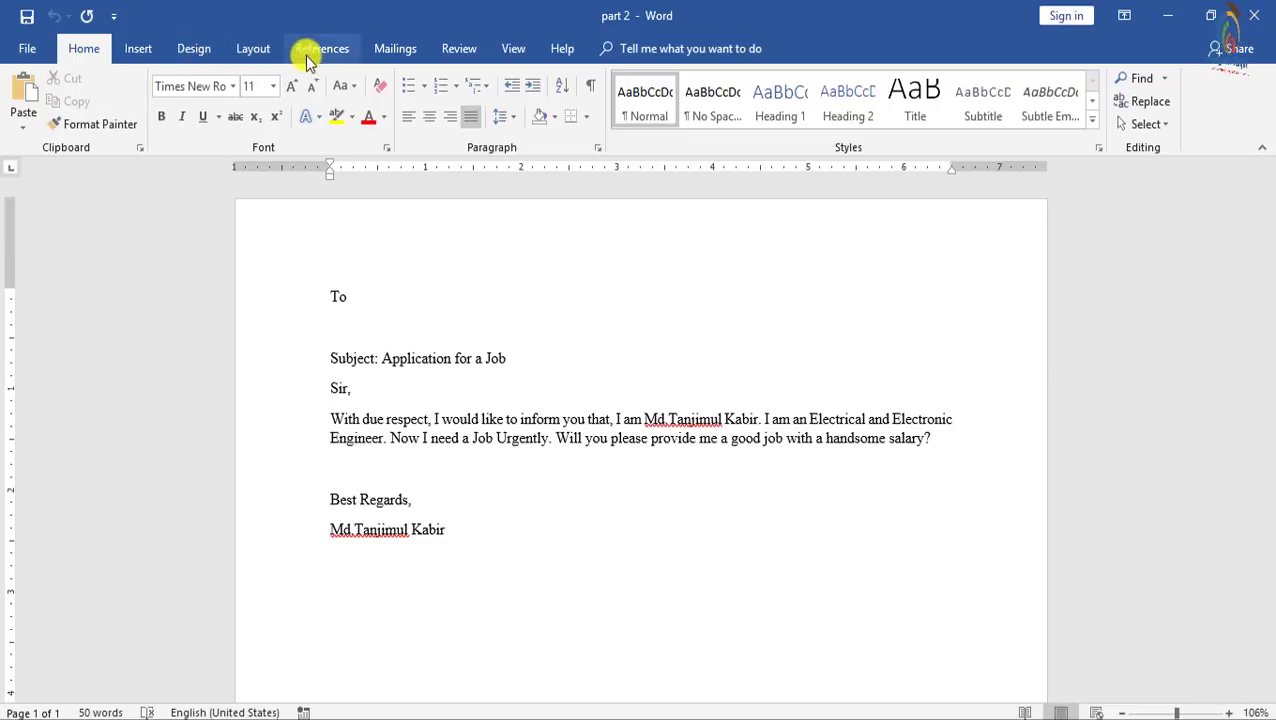
pyautogui.click(392, 48)
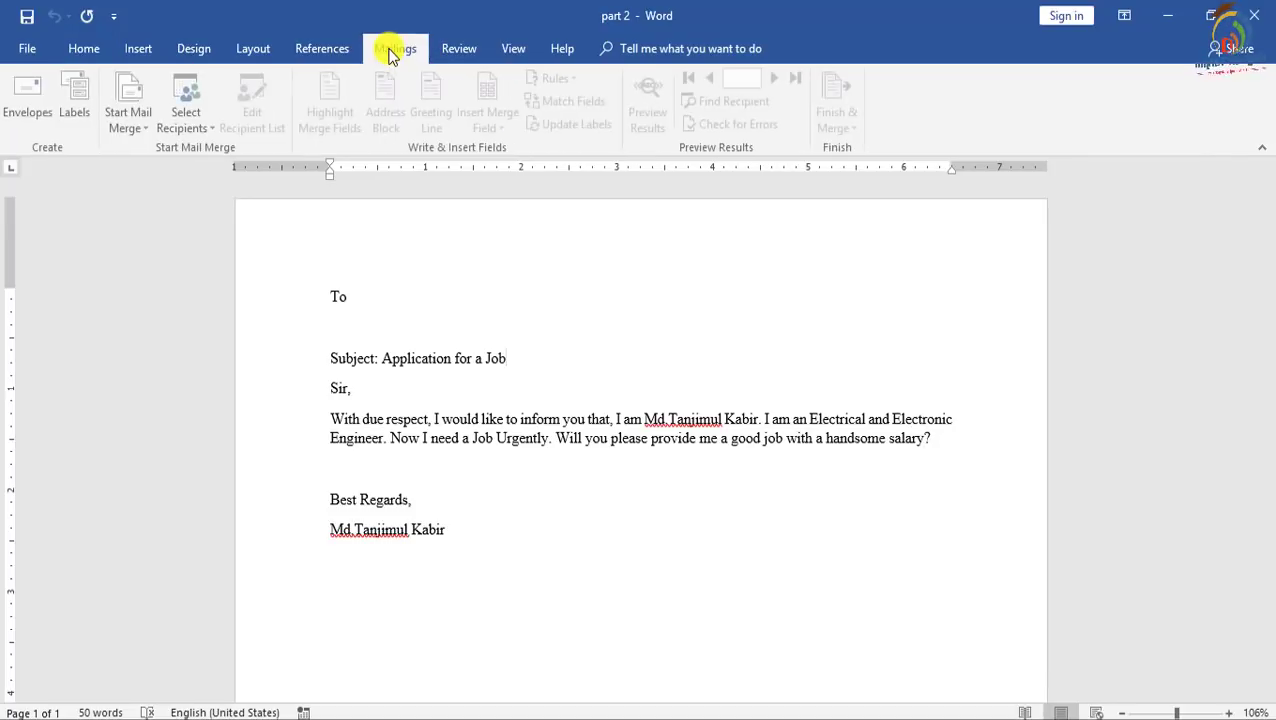
# - Run the Step-by-Step Mail Merge Wizard for letters on the current document with a new typed list
pyautogui.click(148, 126)
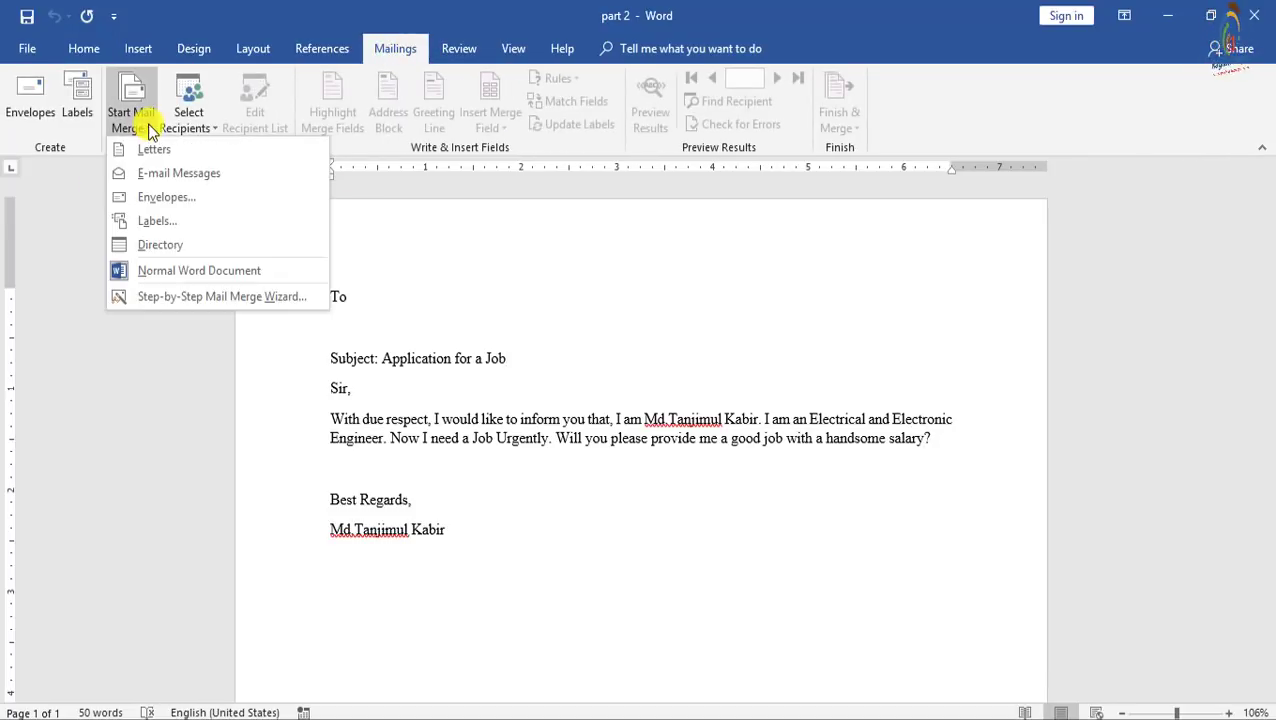
pyautogui.click(186, 300)
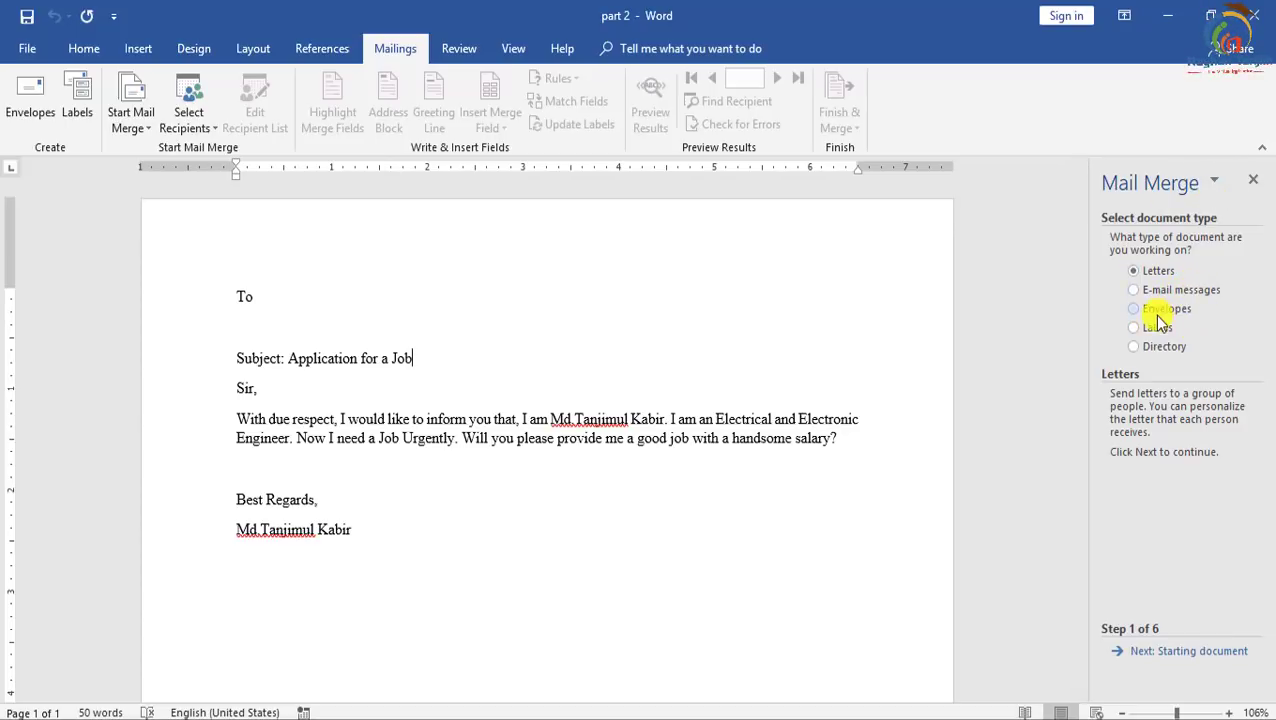
pyautogui.click(1180, 651)
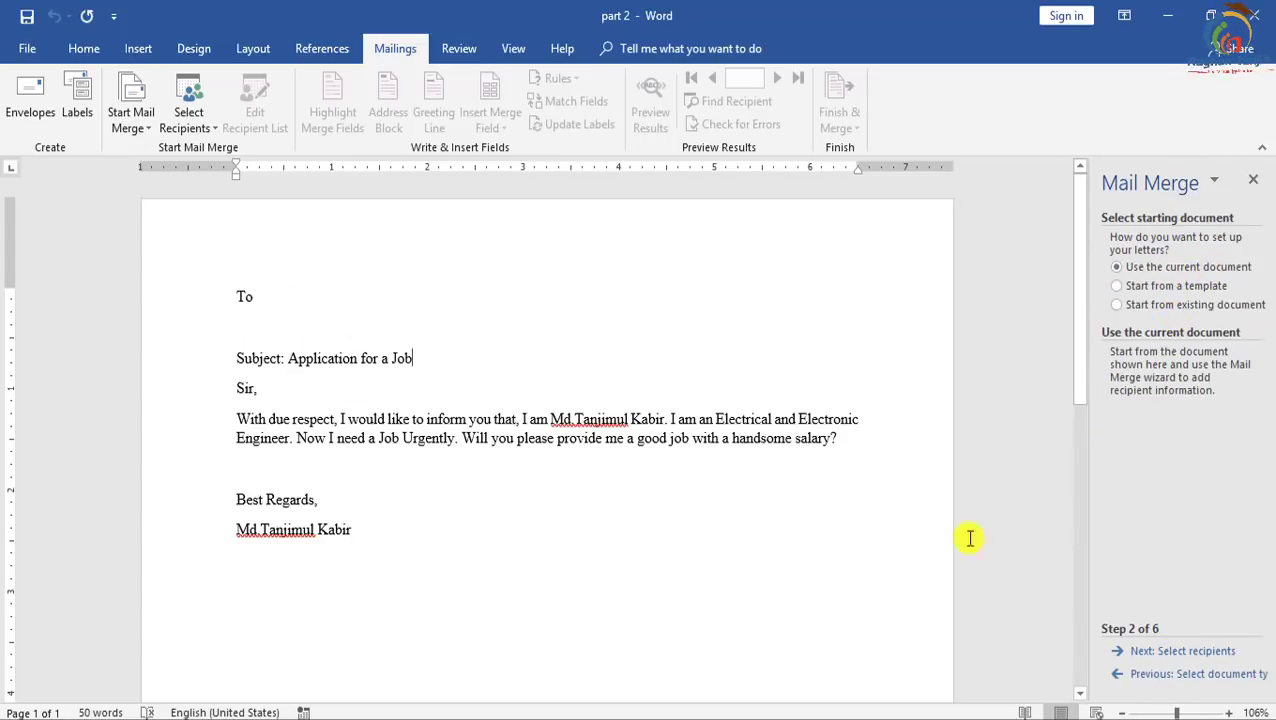
pyautogui.click(1188, 654)
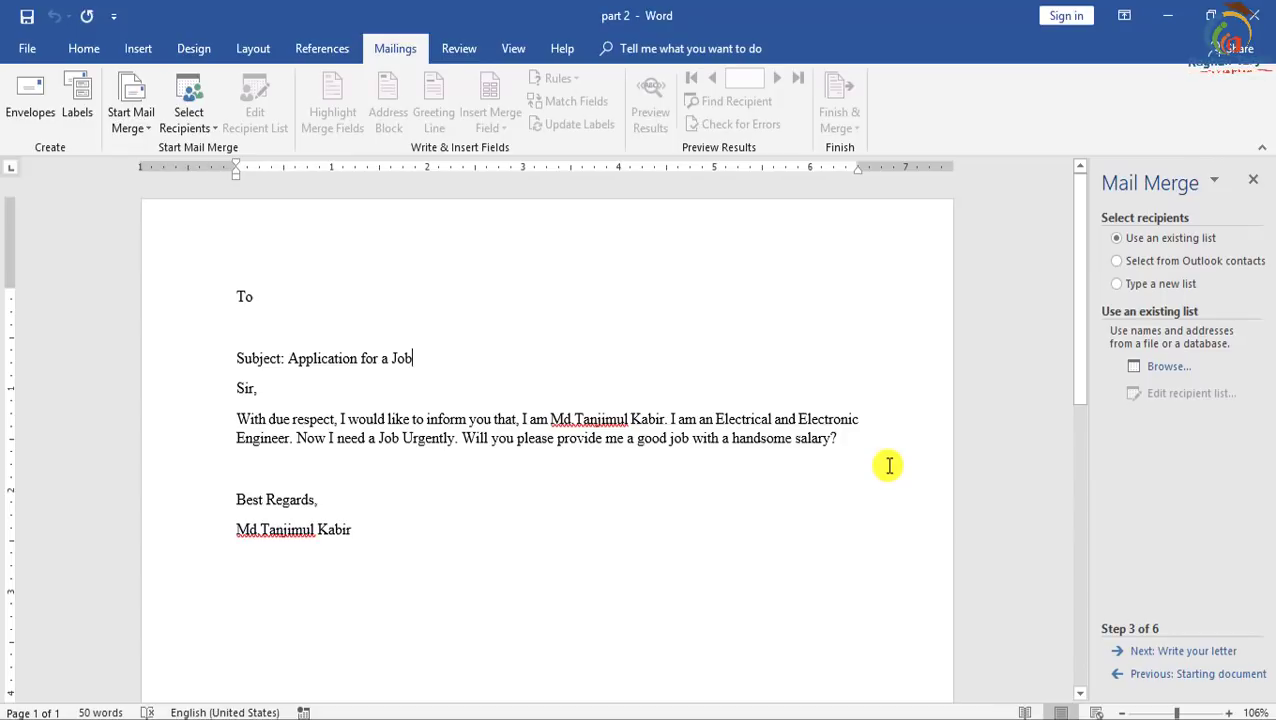
pyautogui.click(1118, 285)
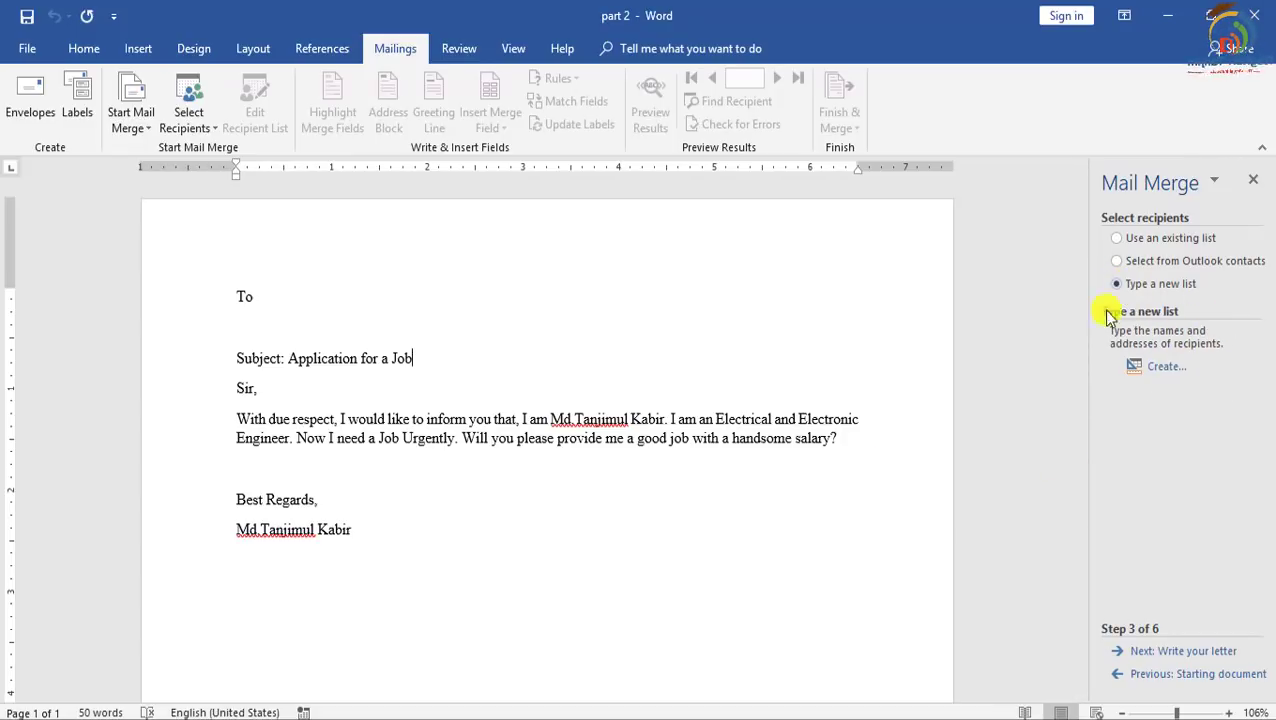
pyautogui.click(1160, 368)
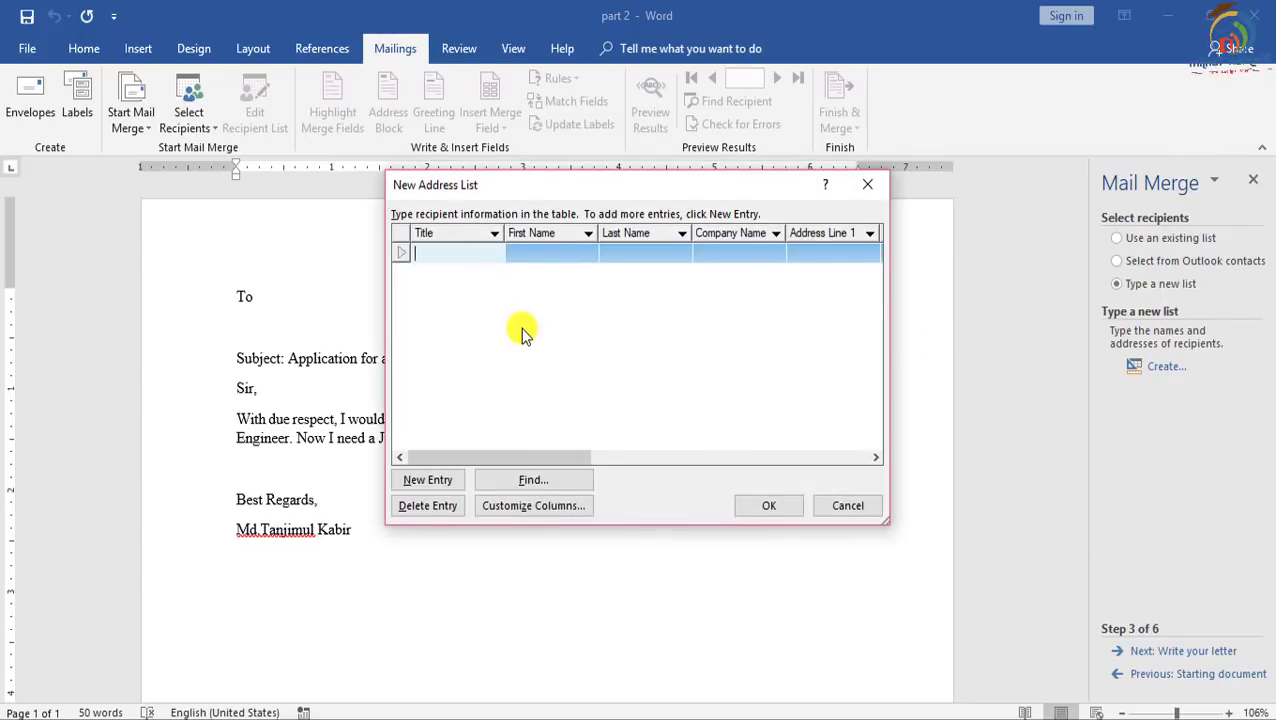
# - Enter two recipients' first and last names with companies AB D Company and CC Company
pyautogui.press('Tab')
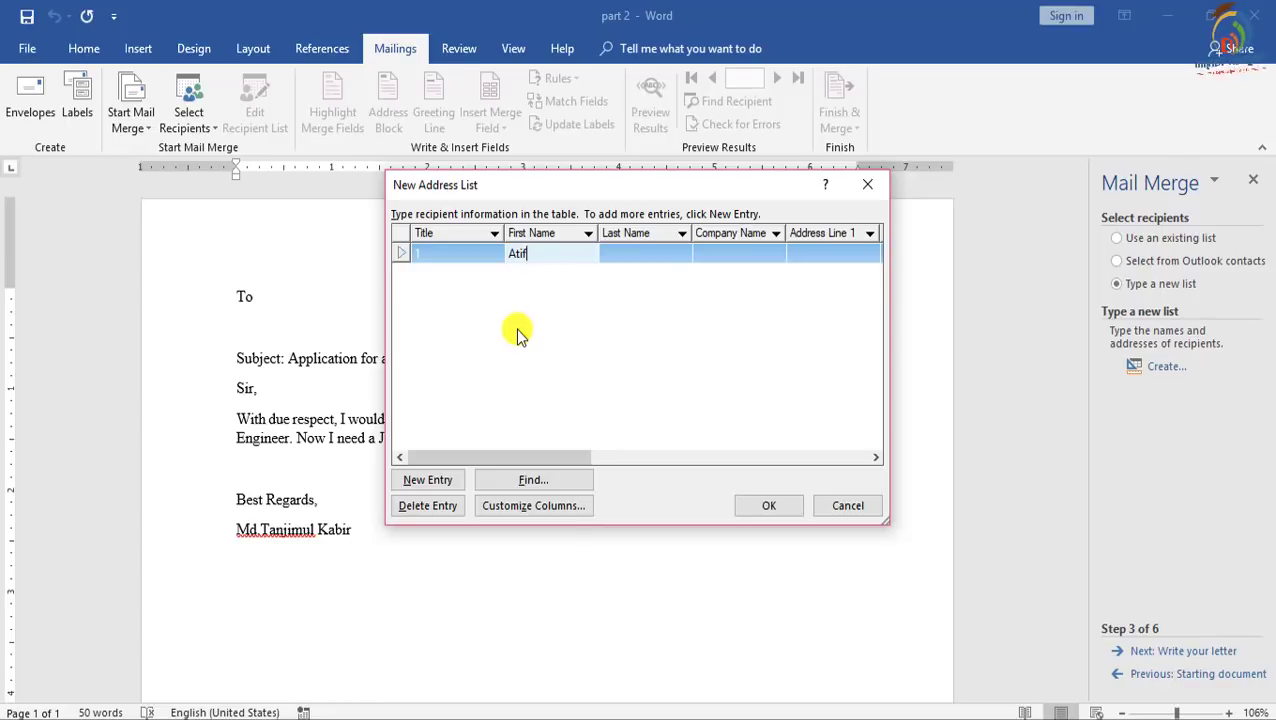
pyautogui.press('Tab')
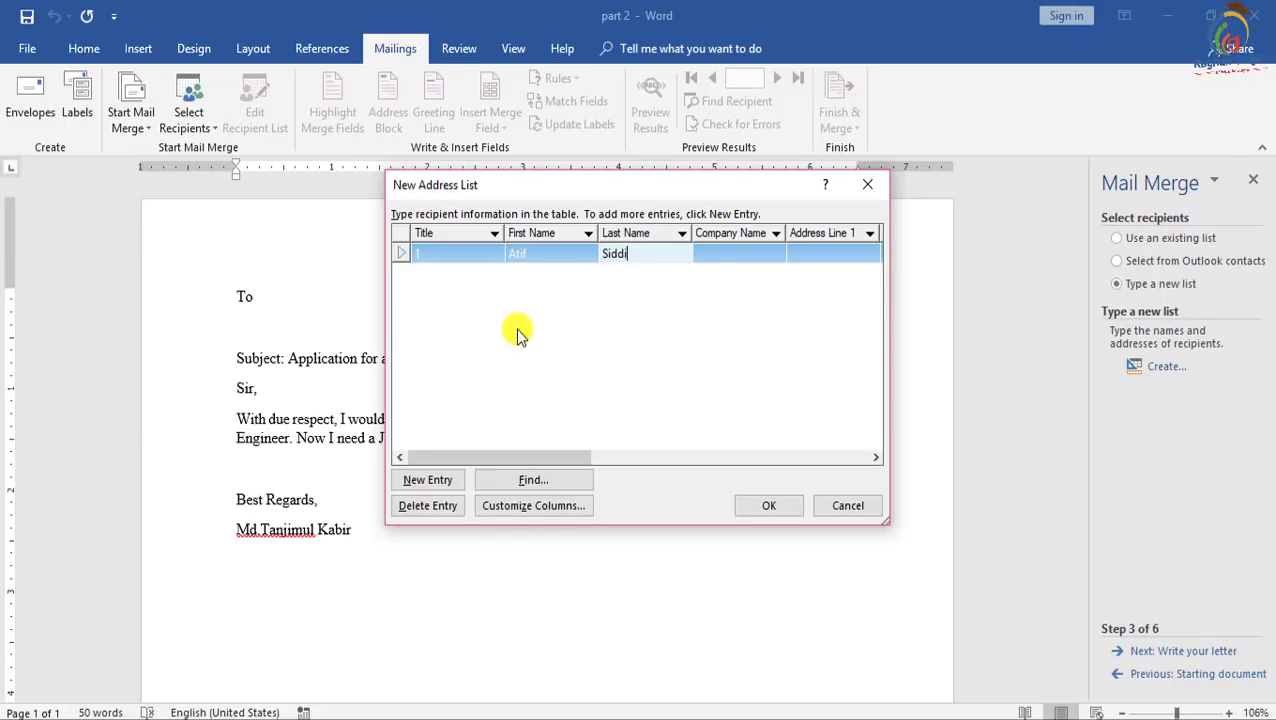
pyautogui.press('Tab')
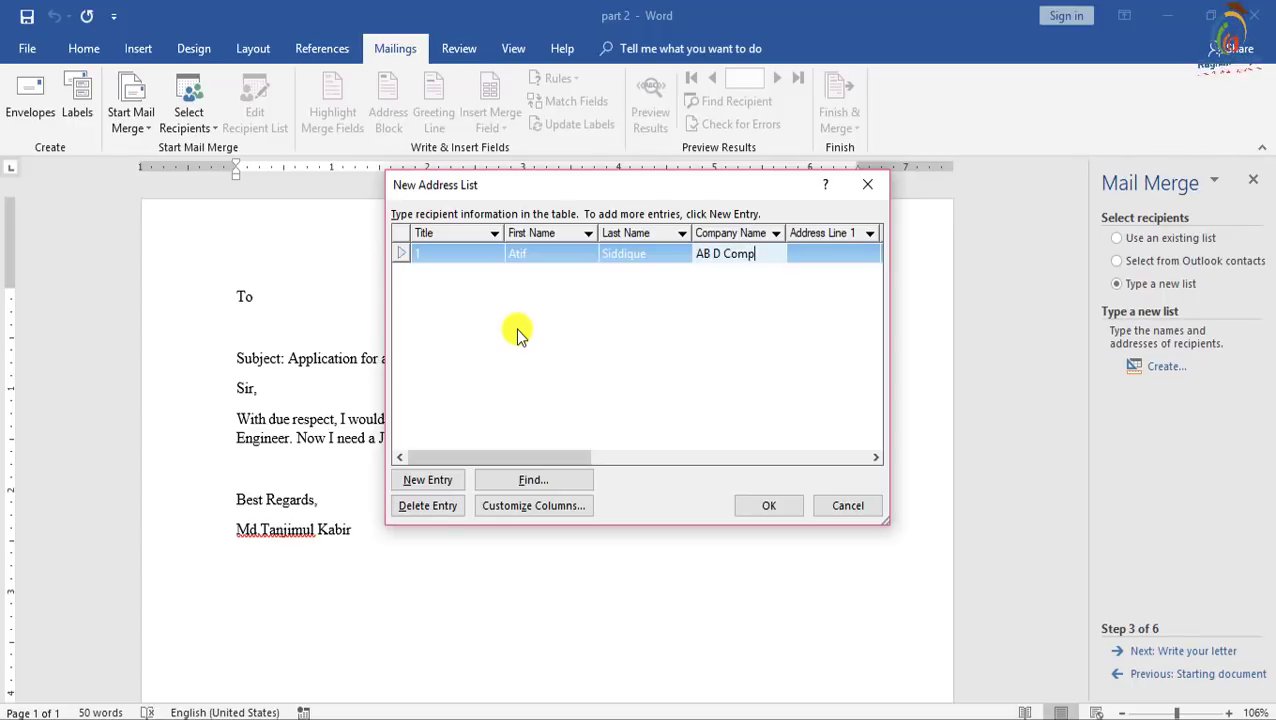
pyautogui.click(430, 480)
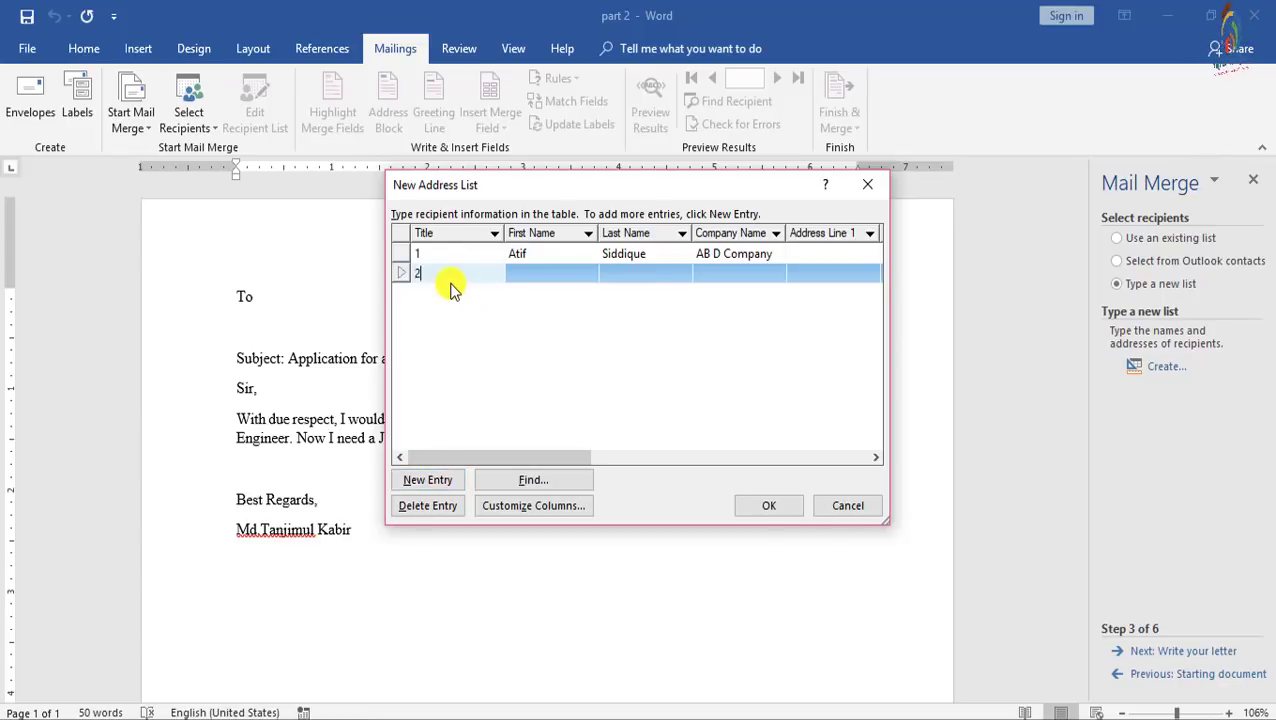
pyautogui.press('Tab')
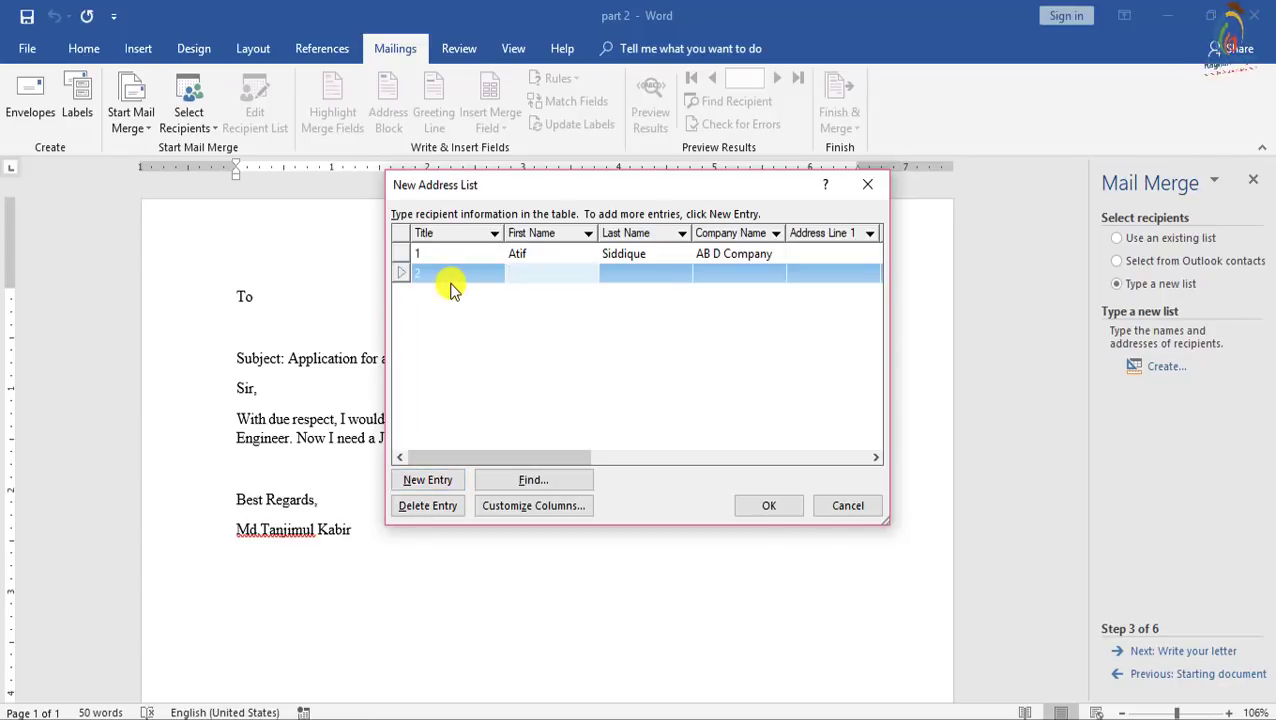
pyautogui.press('Tab')
pyautogui.press('Tab')
pyautogui.write('CC Company')
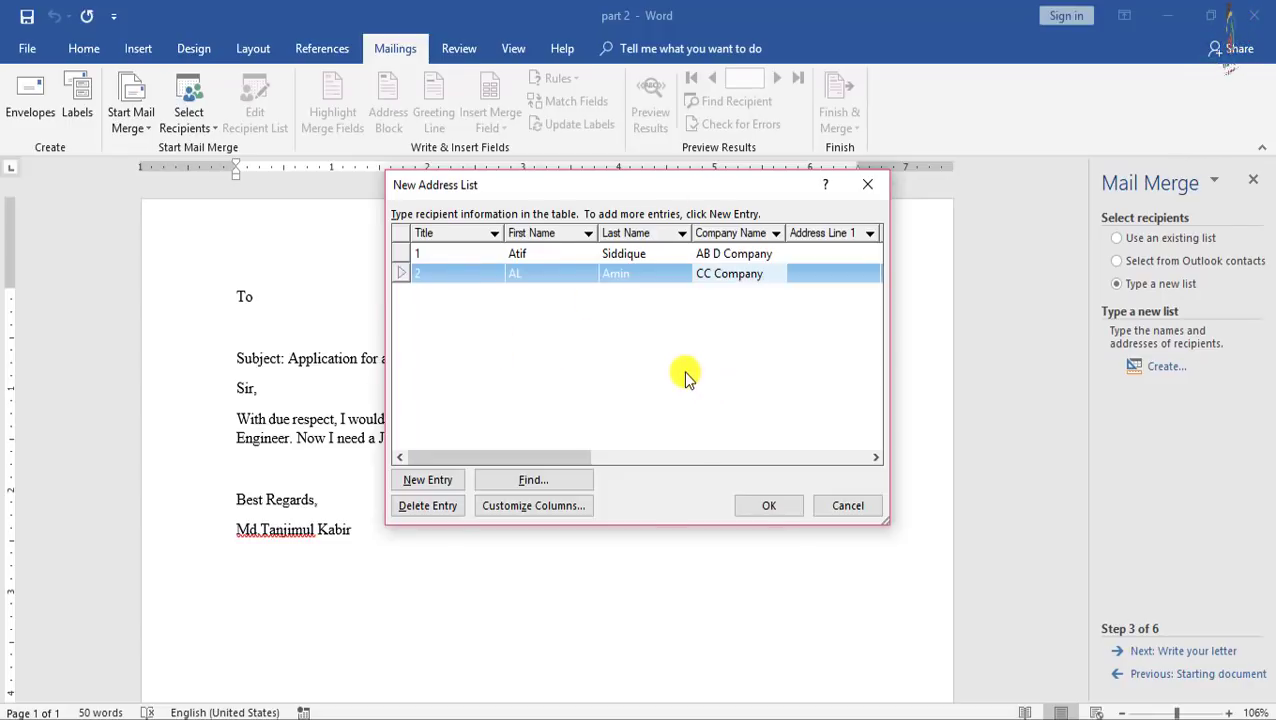
pyautogui.click(765, 507)
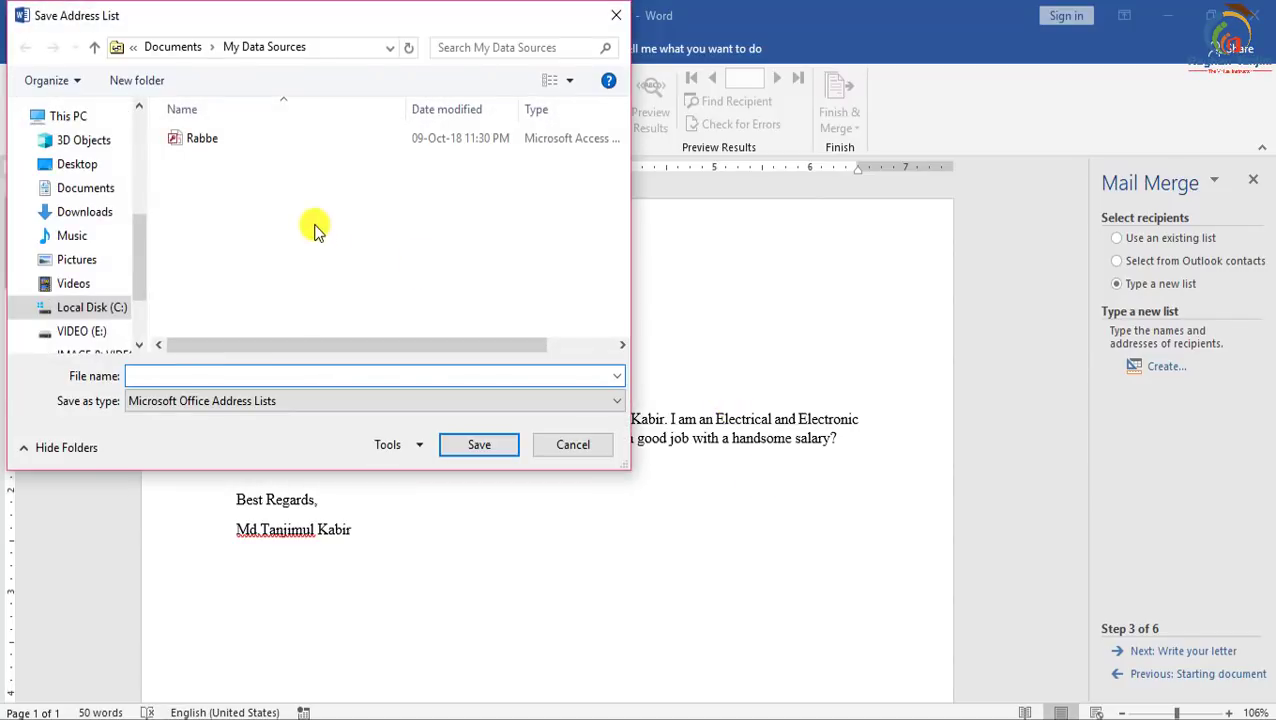
# - Save the recipient list as 'job list' on the Desktop and accept both recipients
pyautogui.click(80, 163)
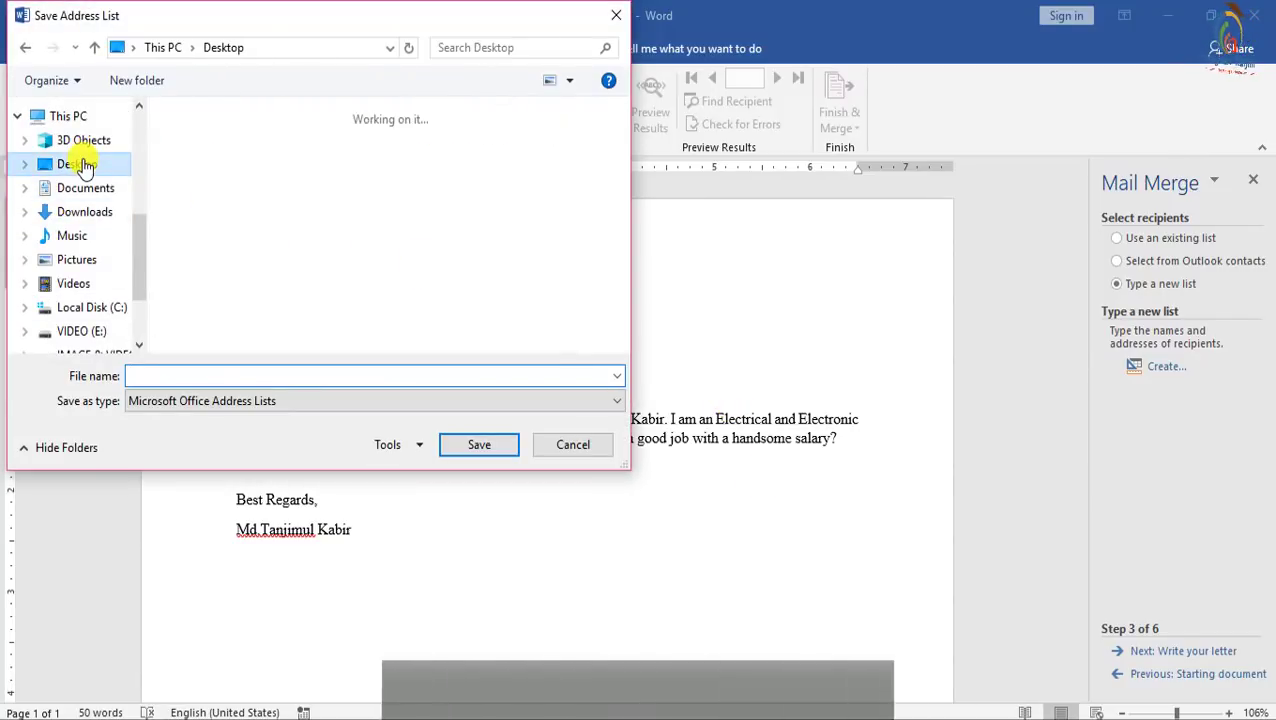
pyautogui.click(212, 376)
pyautogui.write('j')
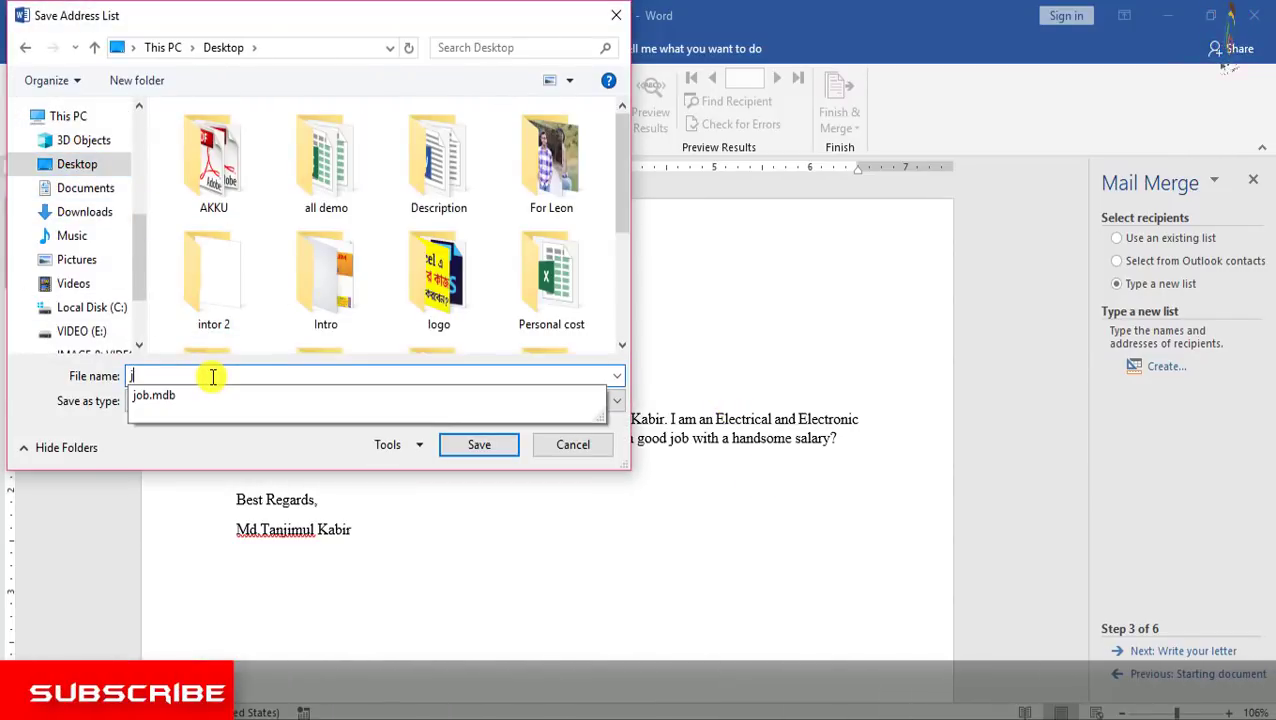
pyautogui.write('ob list')
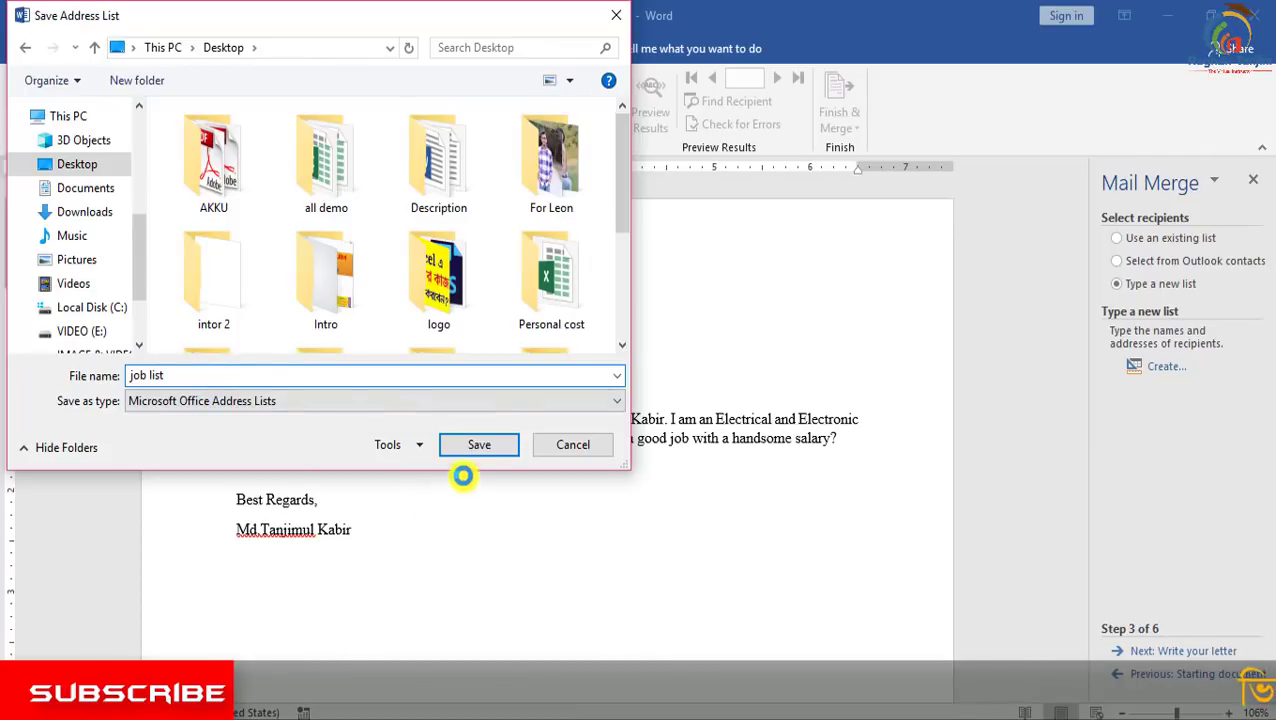
pyautogui.click(477, 452)
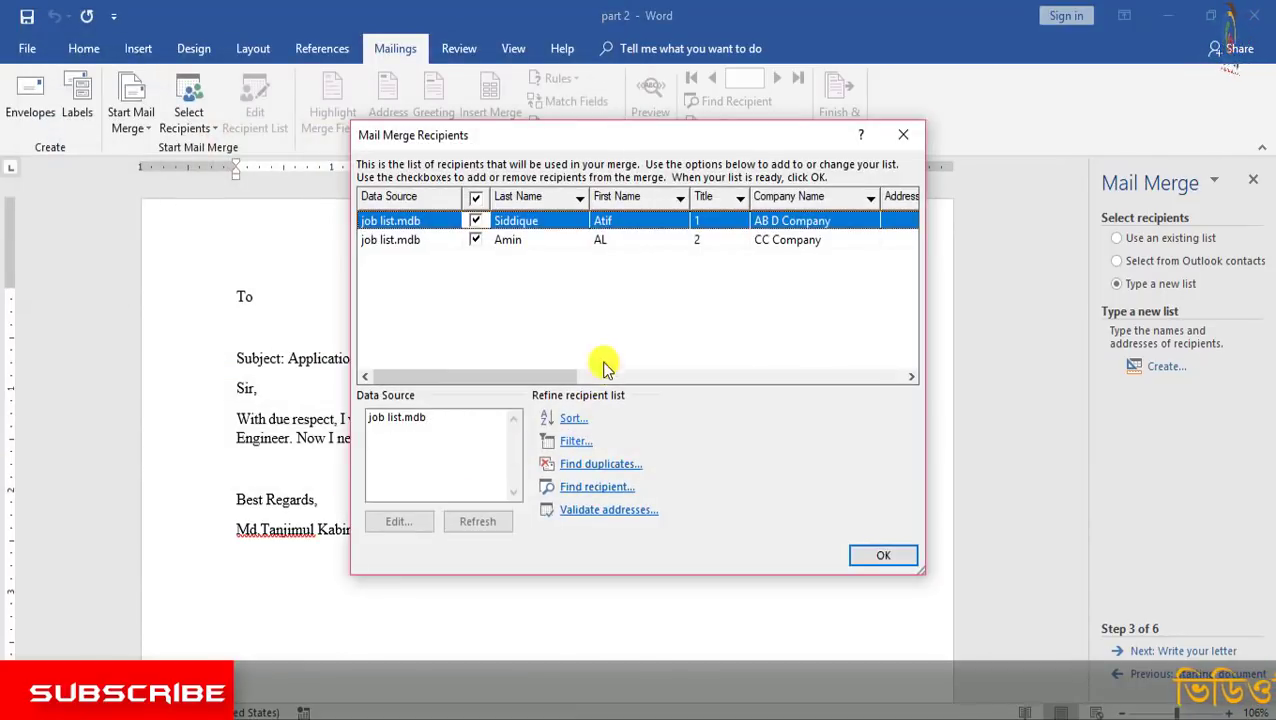
pyautogui.click(882, 558)
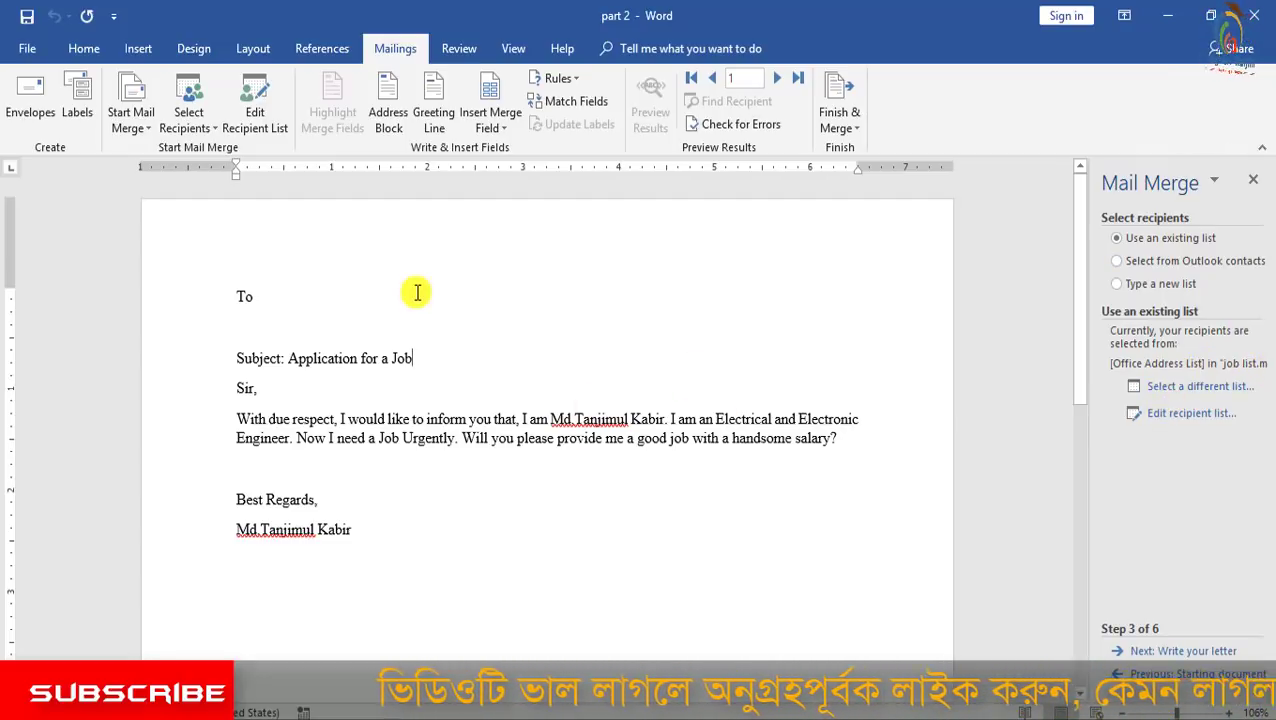
# - Insert First Name, Last Name and Company Name merge fields on a new line below 'To'
pyautogui.click(1180, 651)
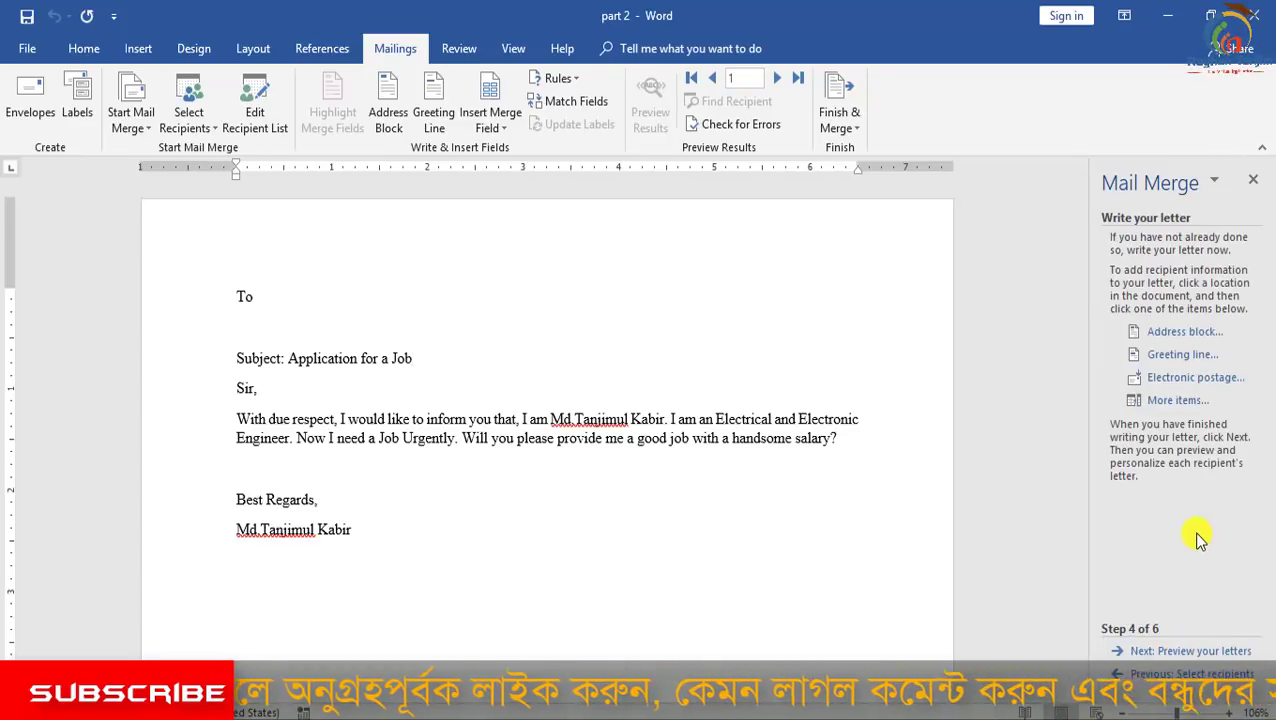
pyautogui.click(256, 300)
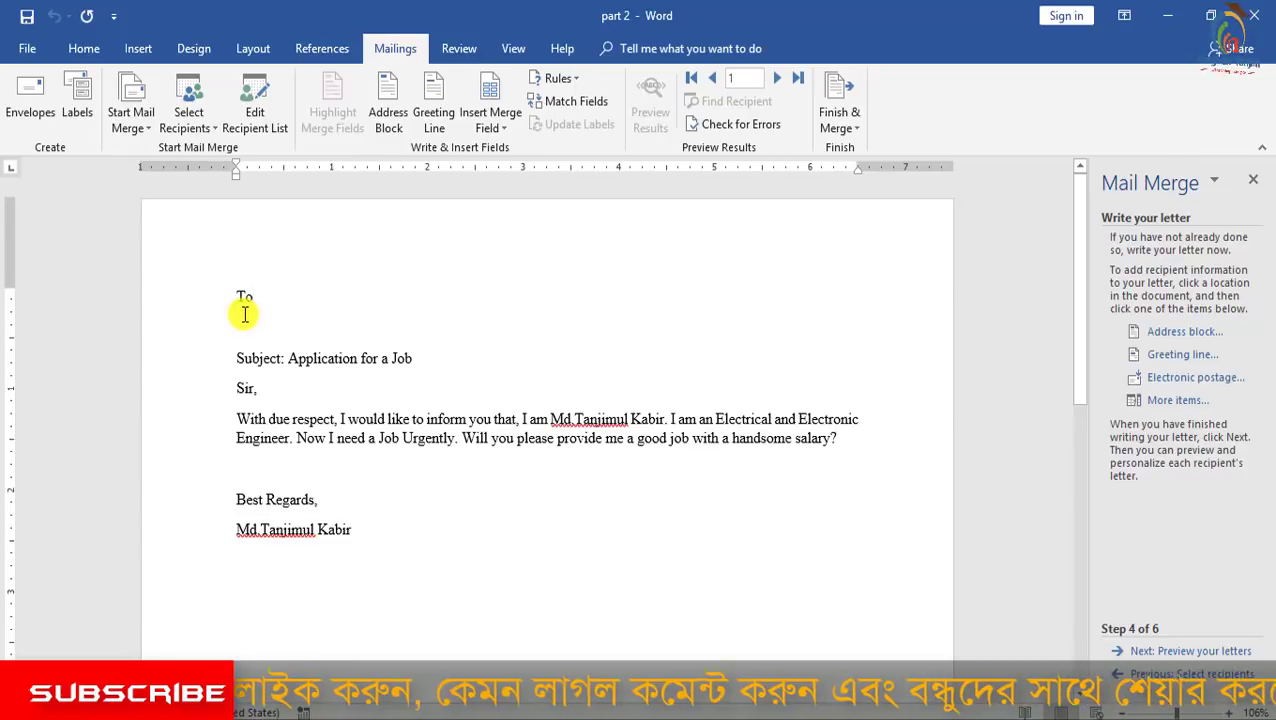
pyautogui.press('Return')
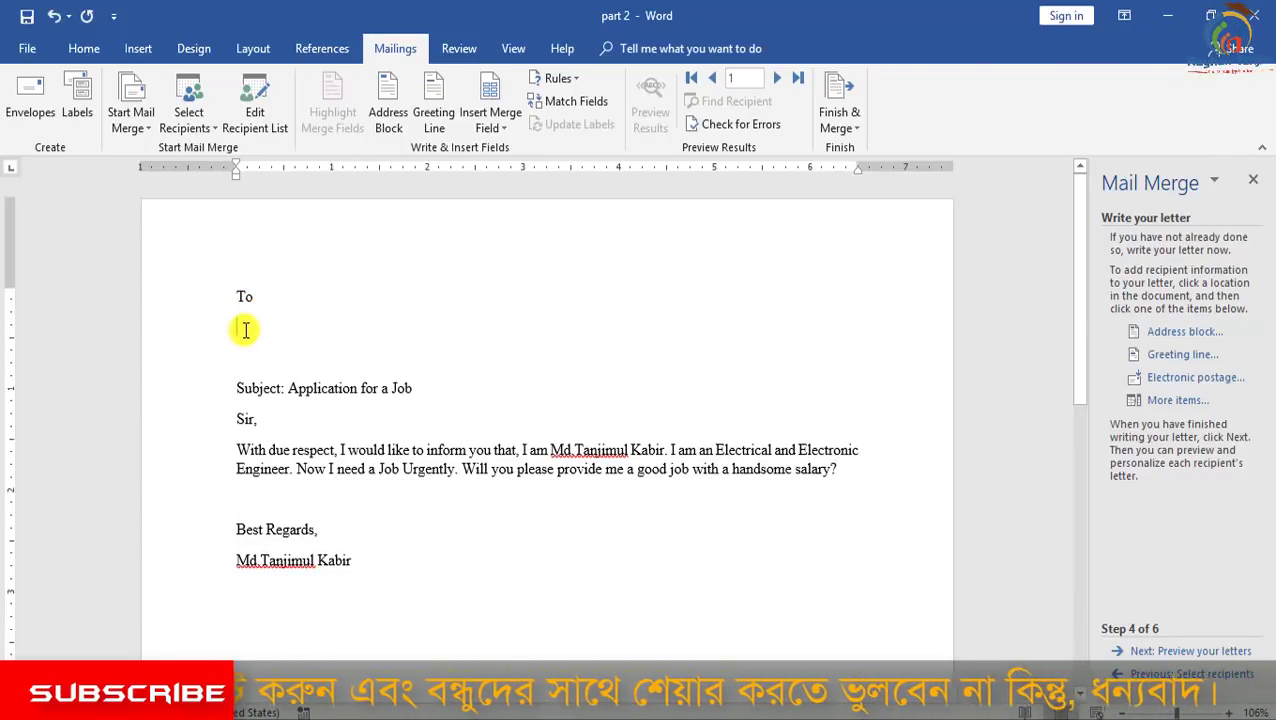
pyautogui.click(1186, 405)
pyautogui.click(548, 298)
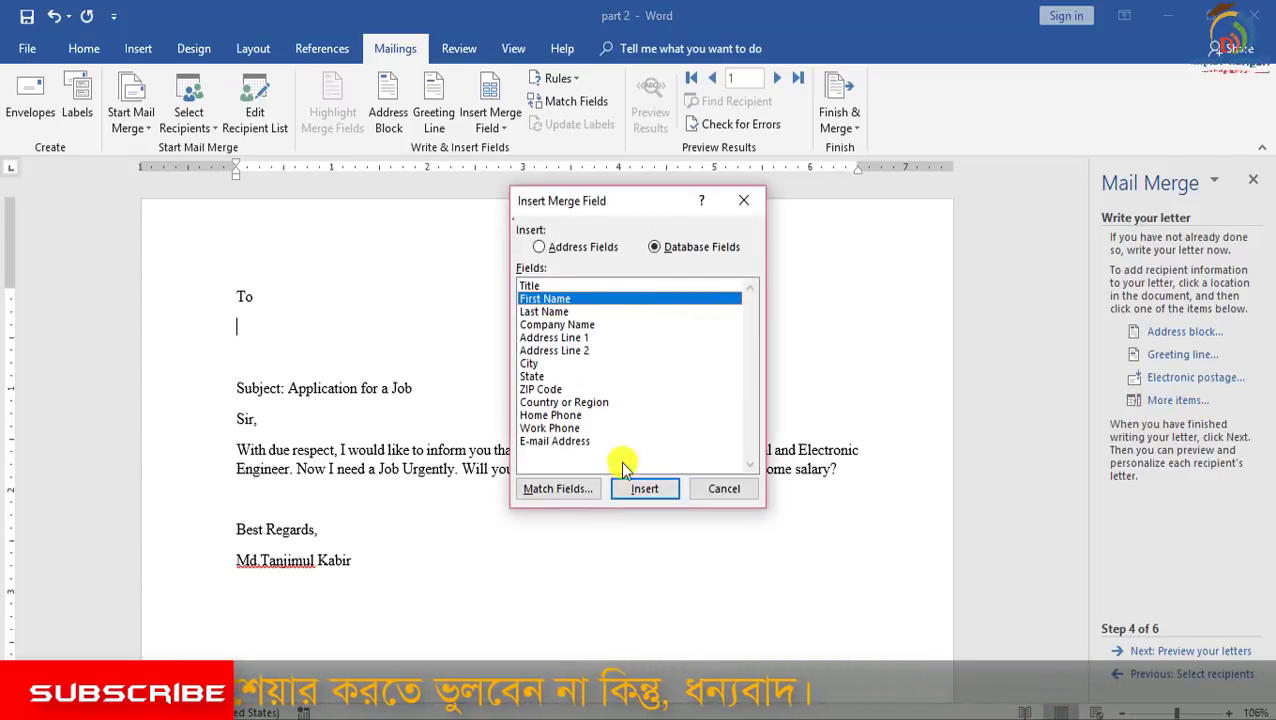
pyautogui.click(647, 491)
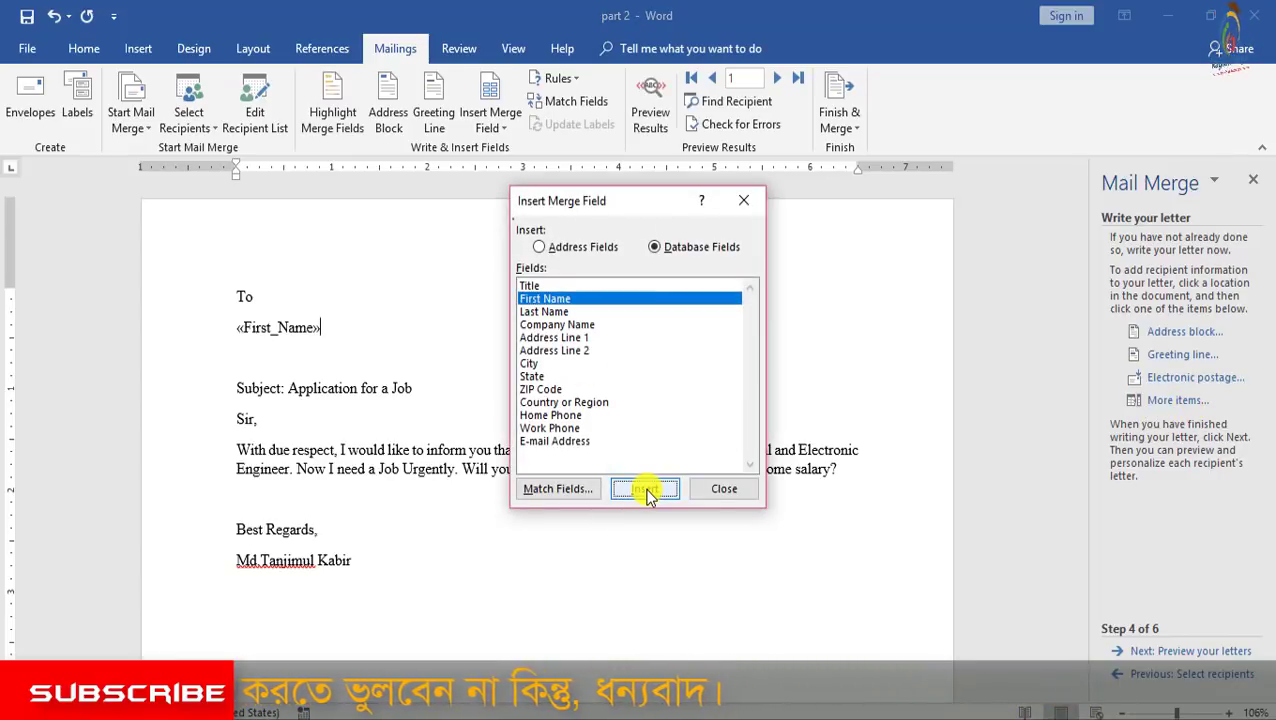
pyautogui.click(545, 311)
pyautogui.click(645, 489)
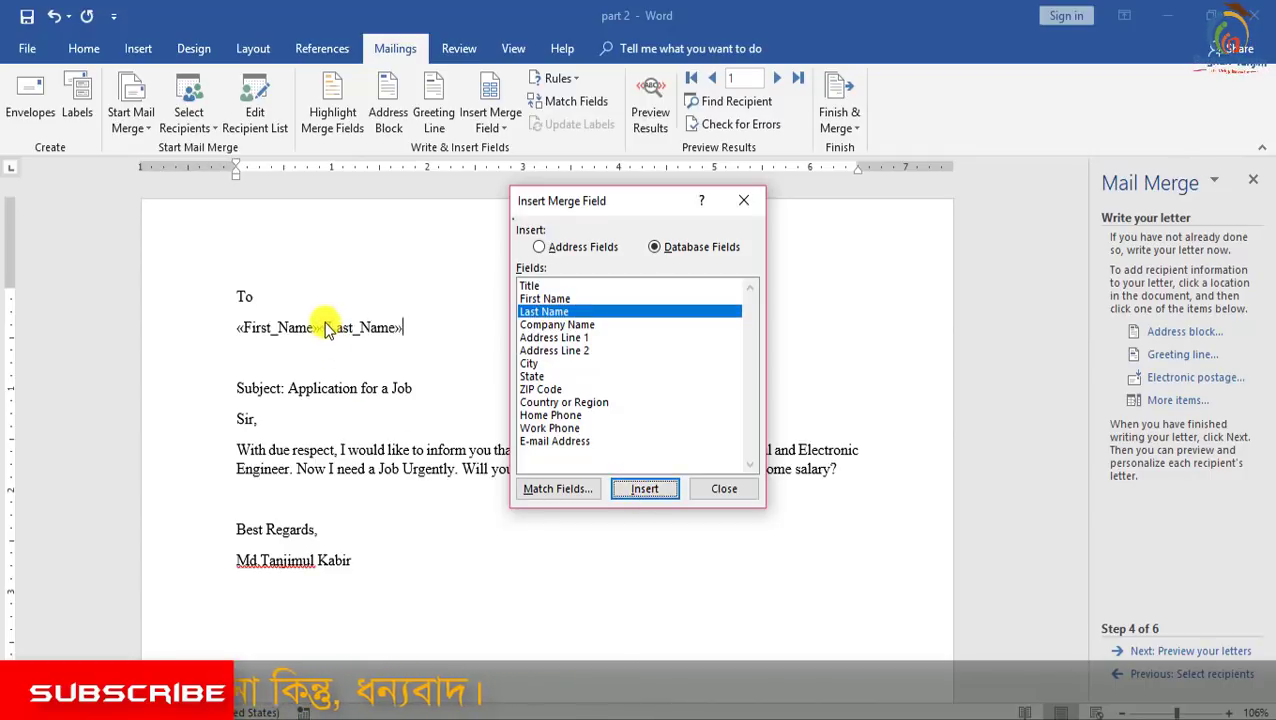
pyautogui.click(556, 324)
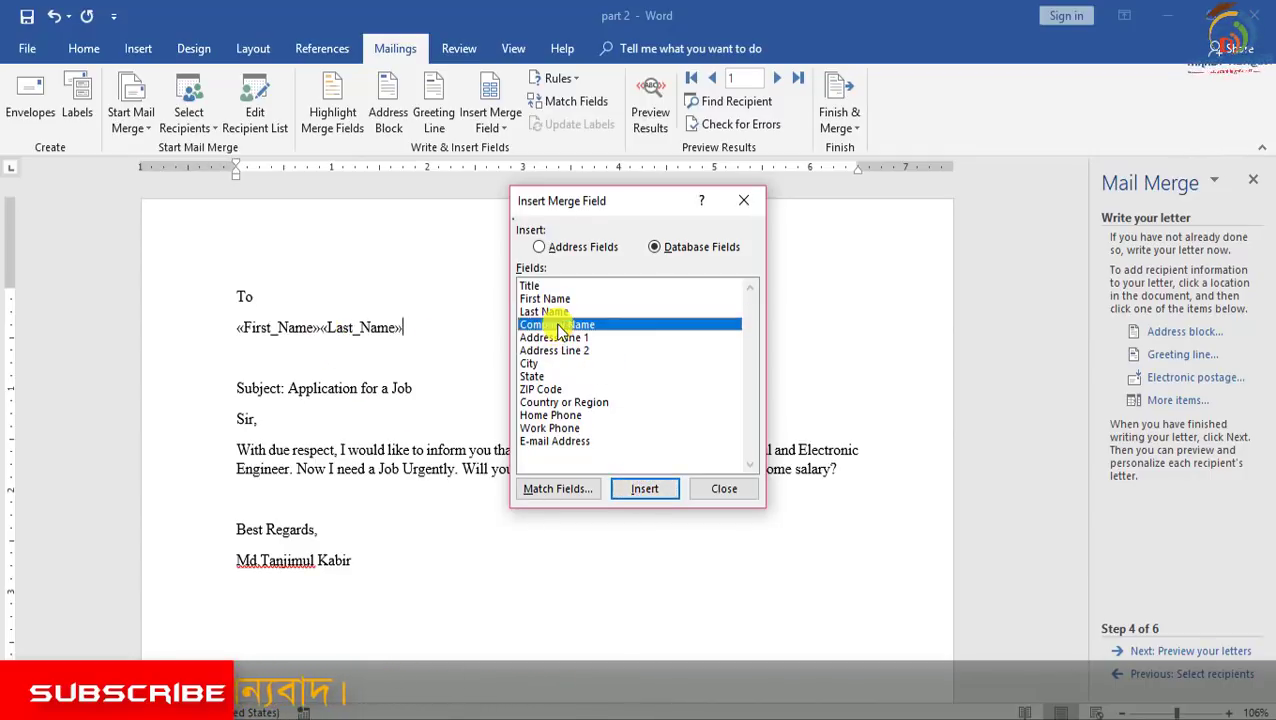
pyautogui.click(645, 489)
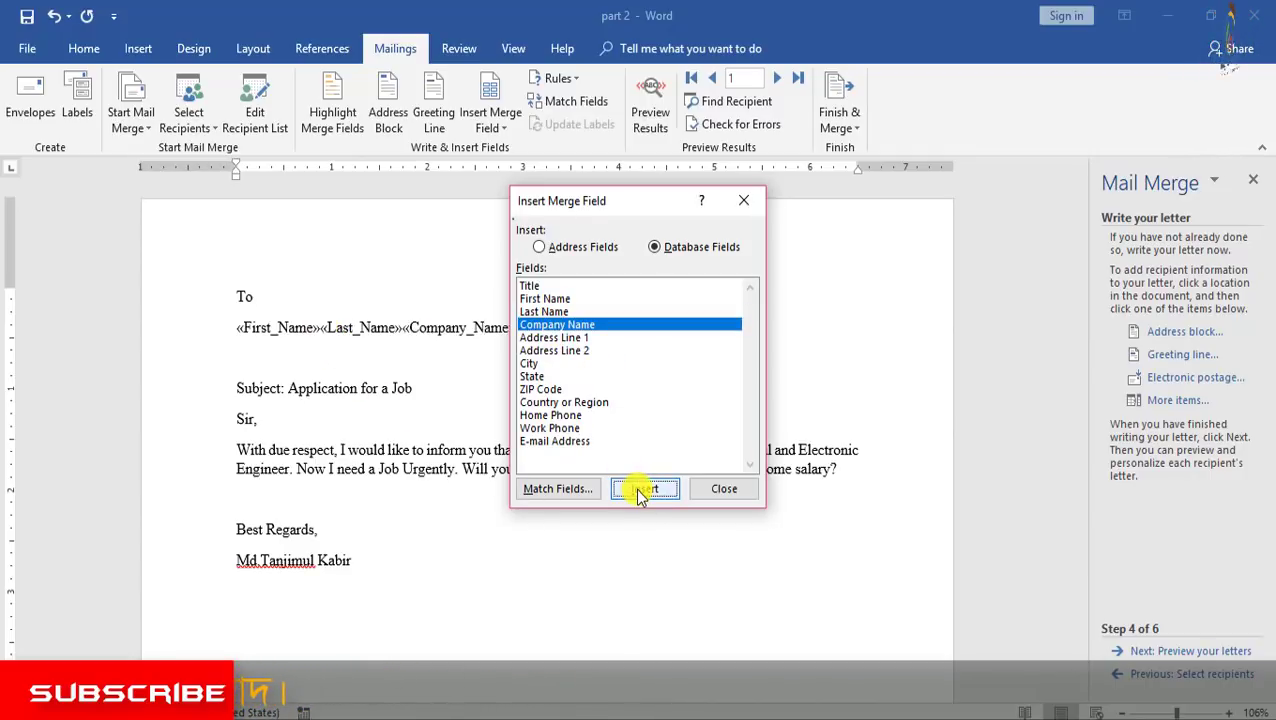
pyautogui.click(724, 489)
# - Space «First_Name» and «Last_Name» apart and move «Company_Name» onto its own line
pyautogui.click(322, 330)
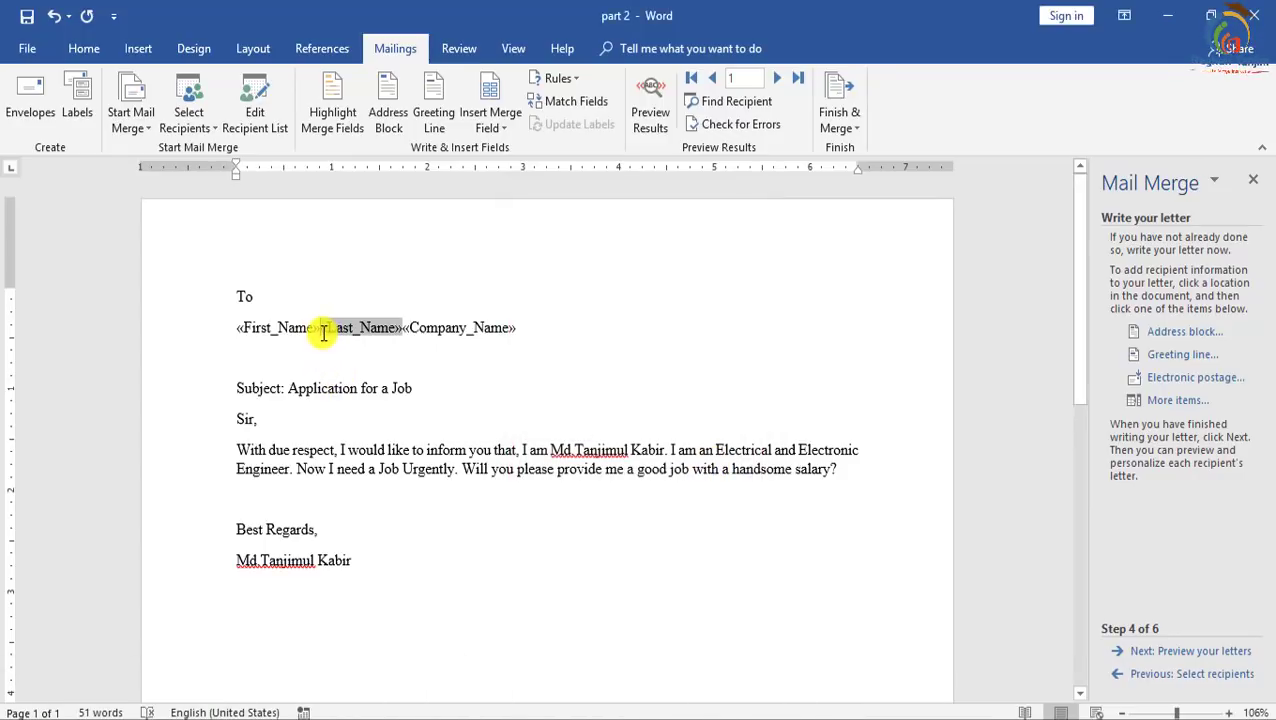
pyautogui.press('Return')
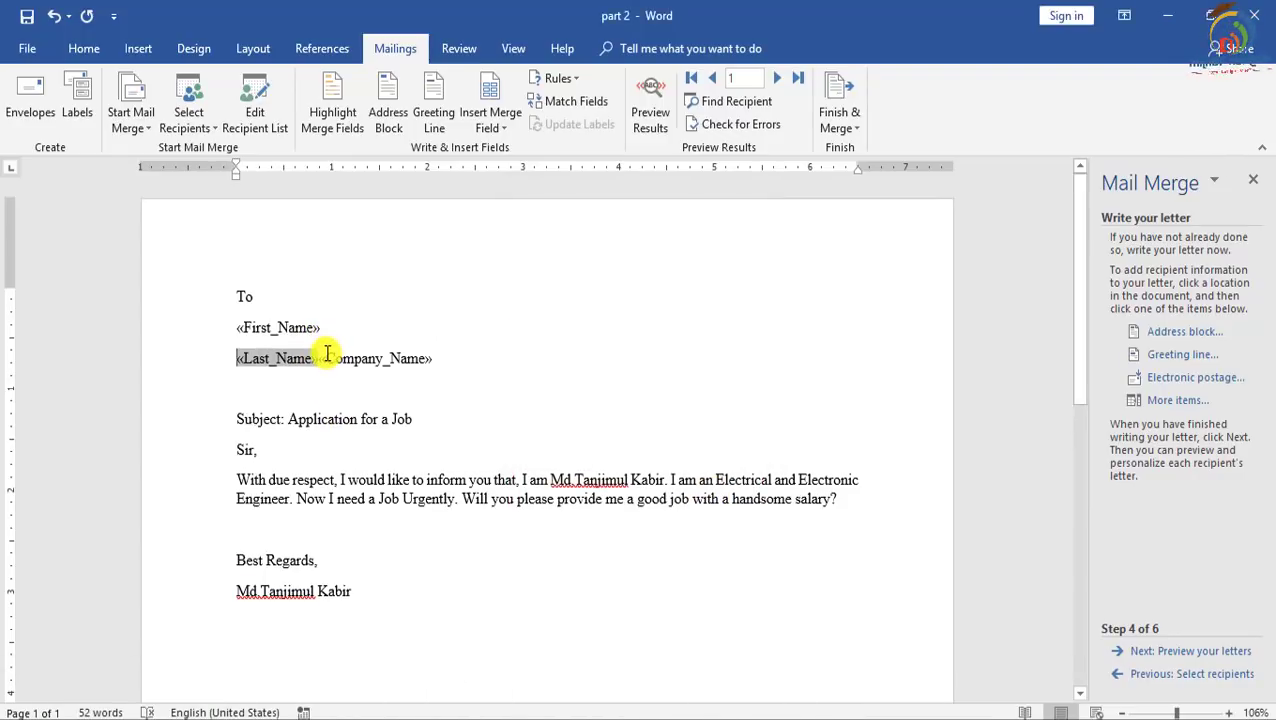
pyautogui.press('BackSpace')
pyautogui.press('Down')
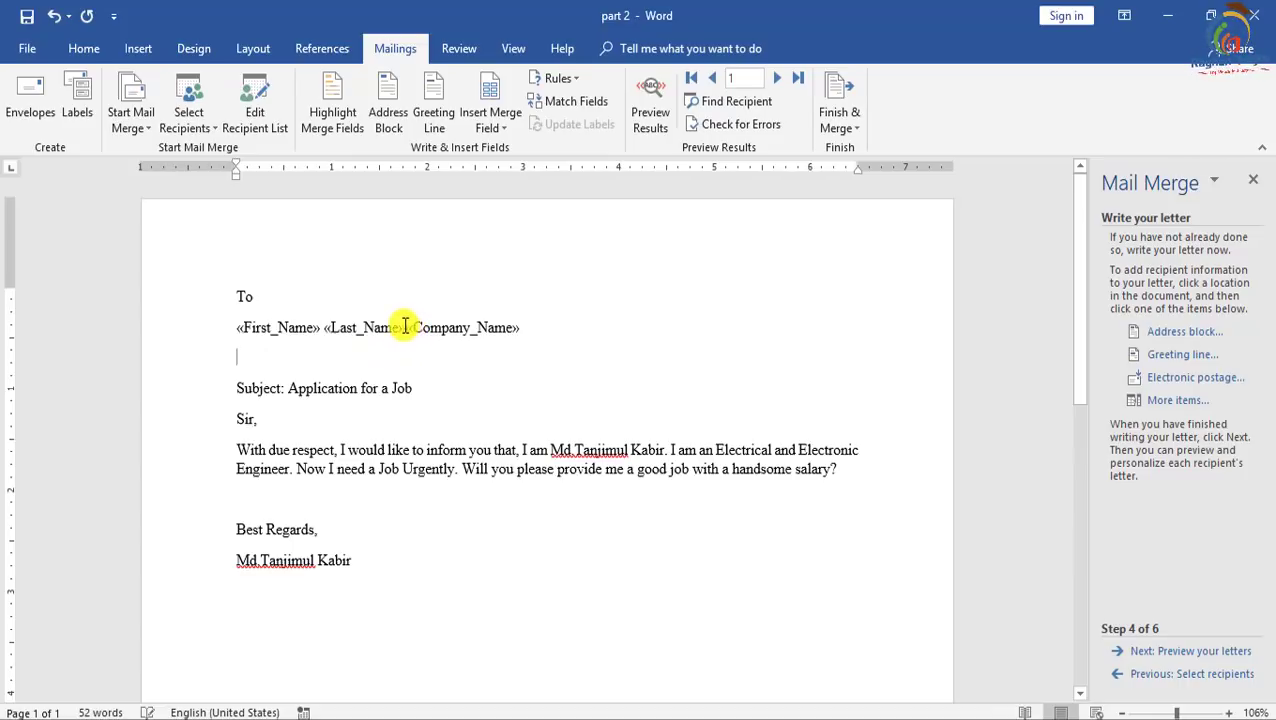
pyautogui.click(406, 327)
pyautogui.press('Return')
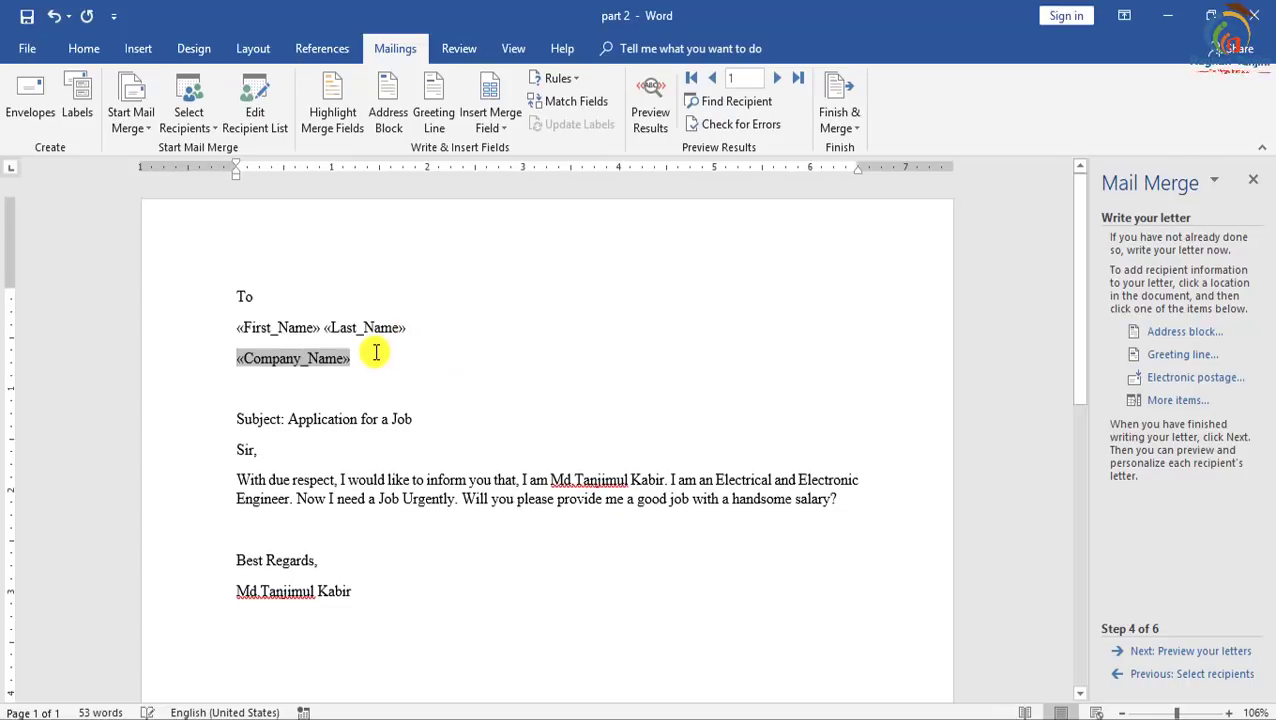
pyautogui.click(370, 352)
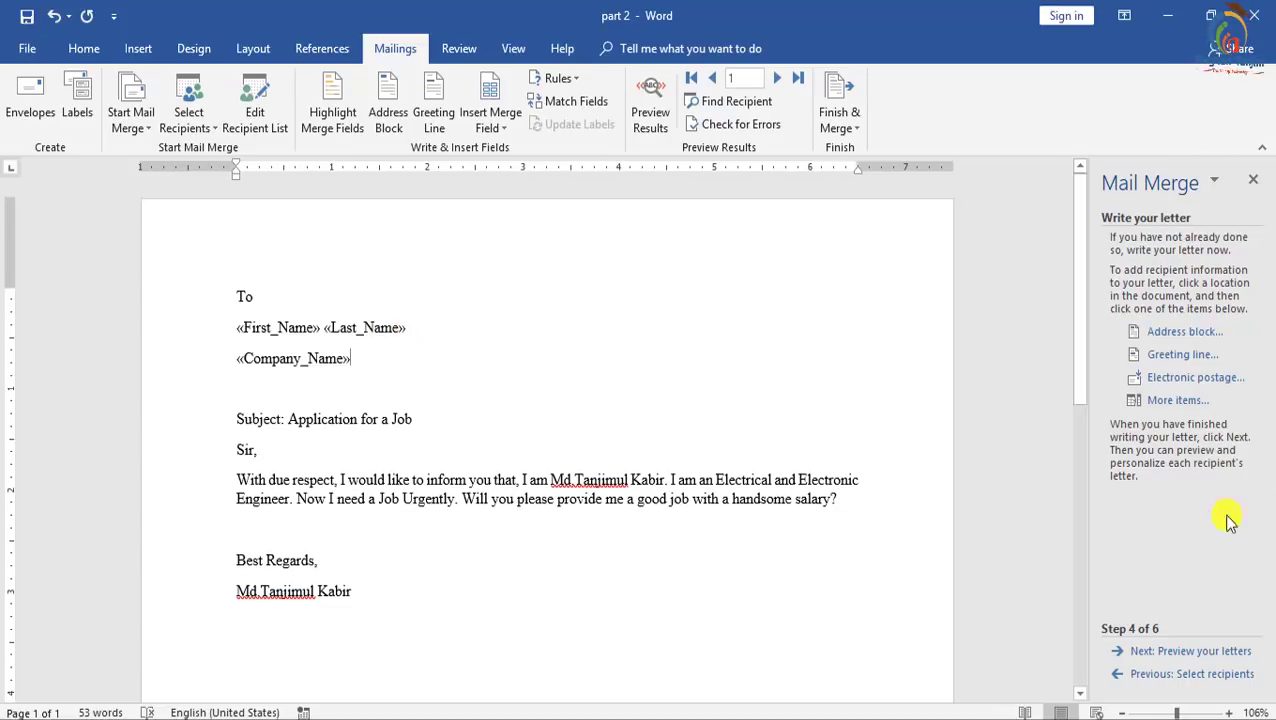
# - Preview recipient 2's letter with the CC Company data, and review the recipient list columns
pyautogui.click(1201, 652)
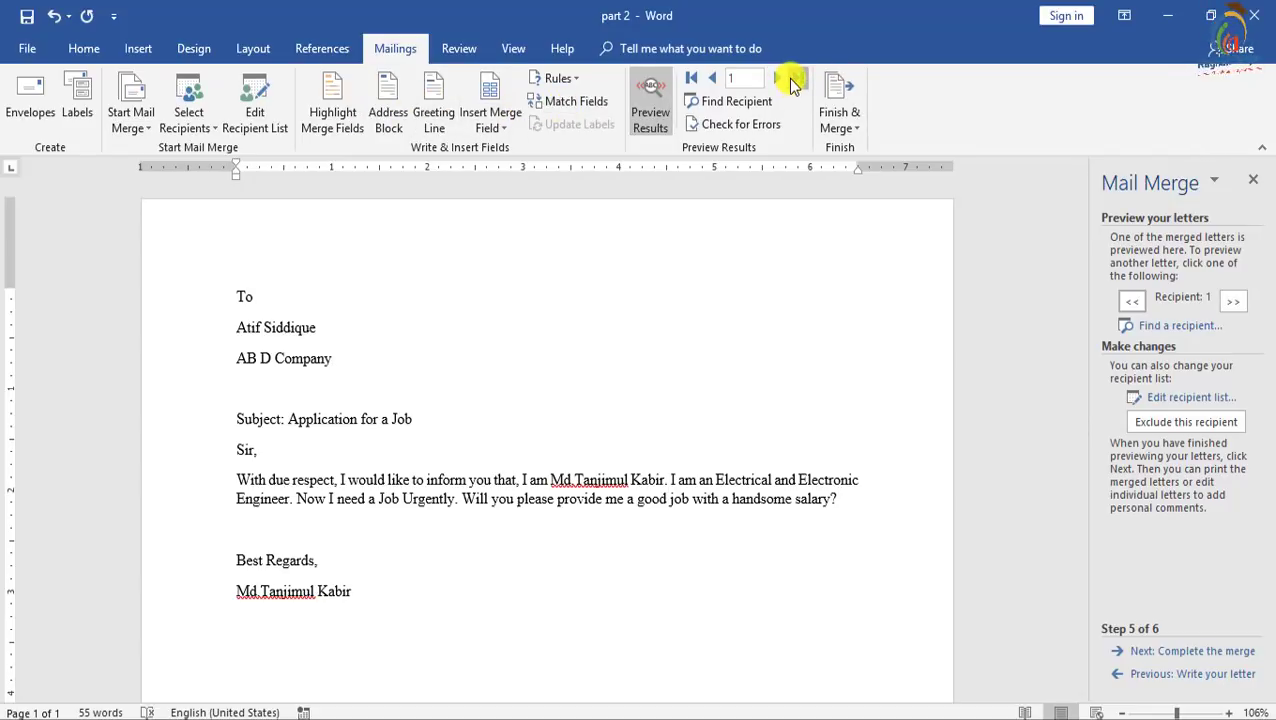
pyautogui.click(789, 79)
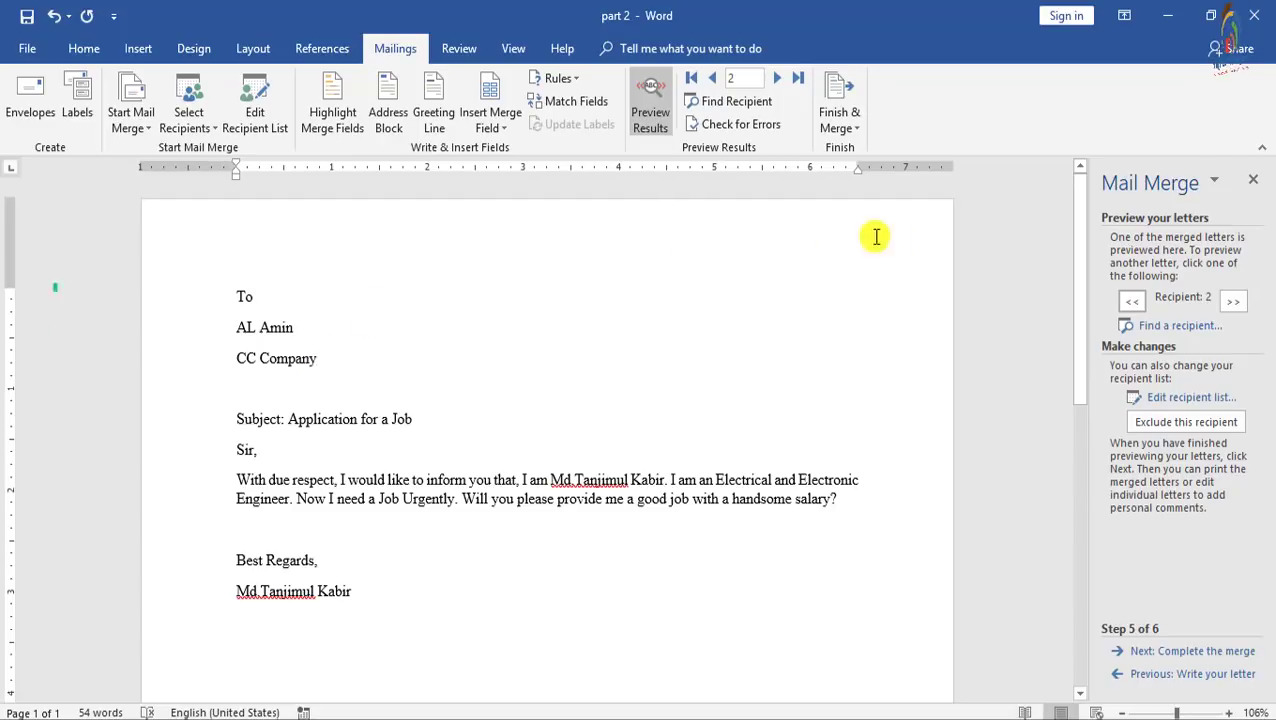
pyautogui.click(1160, 398)
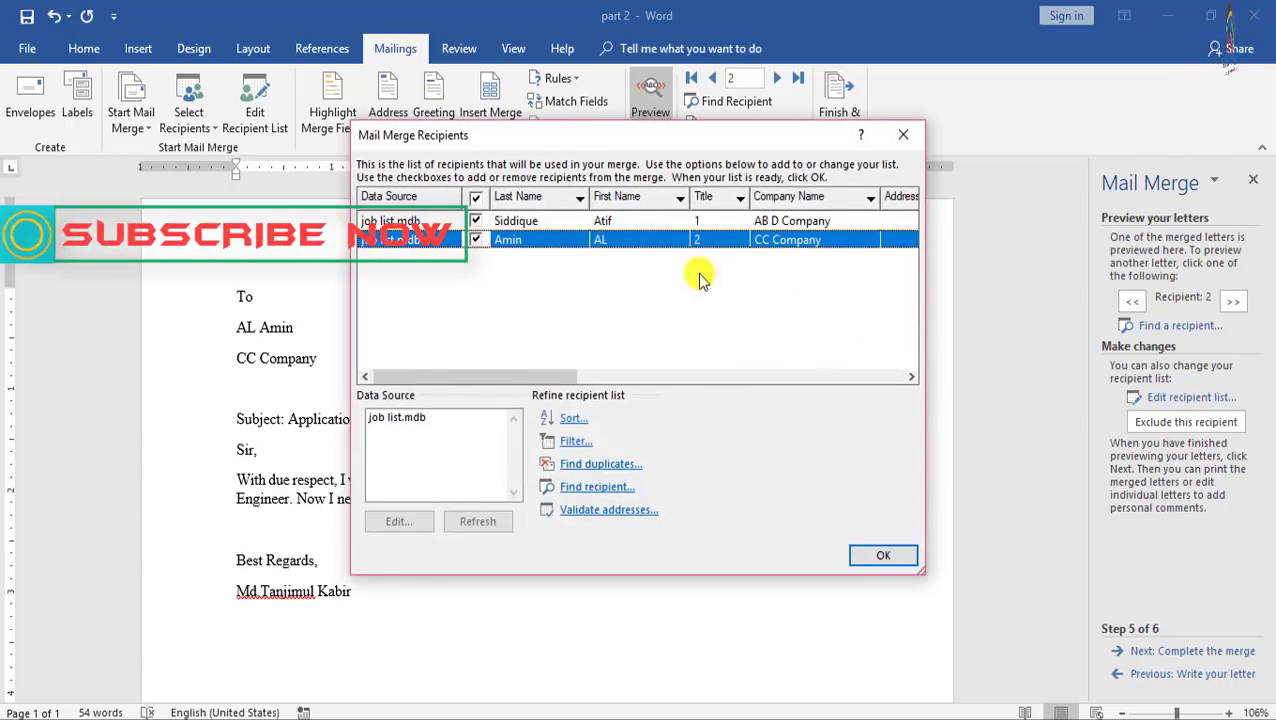
pyautogui.moveTo(561, 376); pyautogui.dragTo(632, 376)
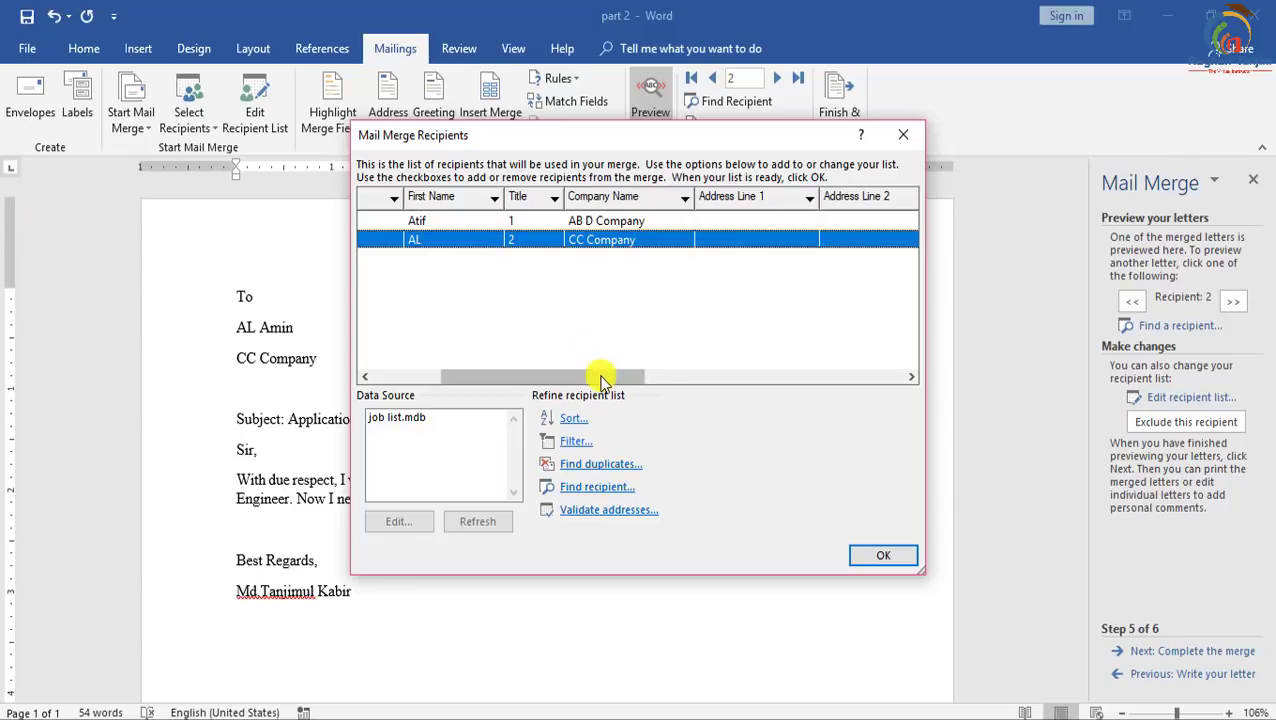
pyautogui.click(872, 550)
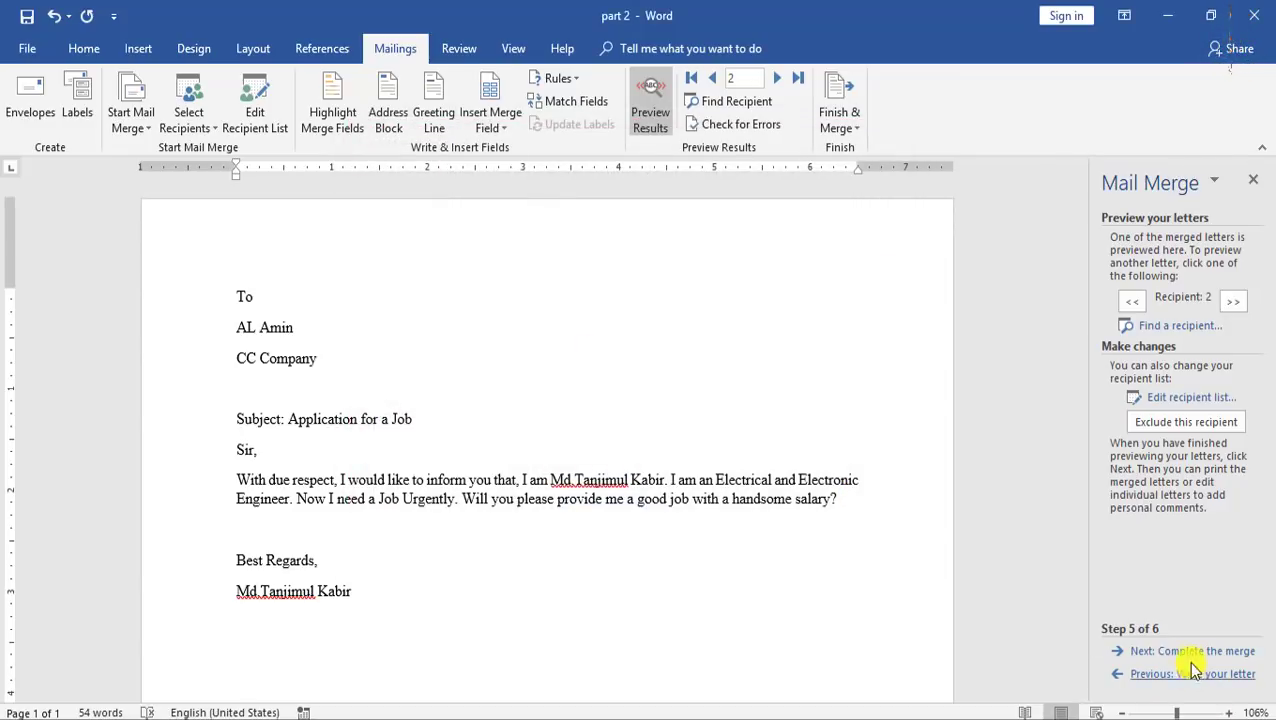
# - Merge all records into individual letters in a new Letters1 document
pyautogui.click(1193, 651)
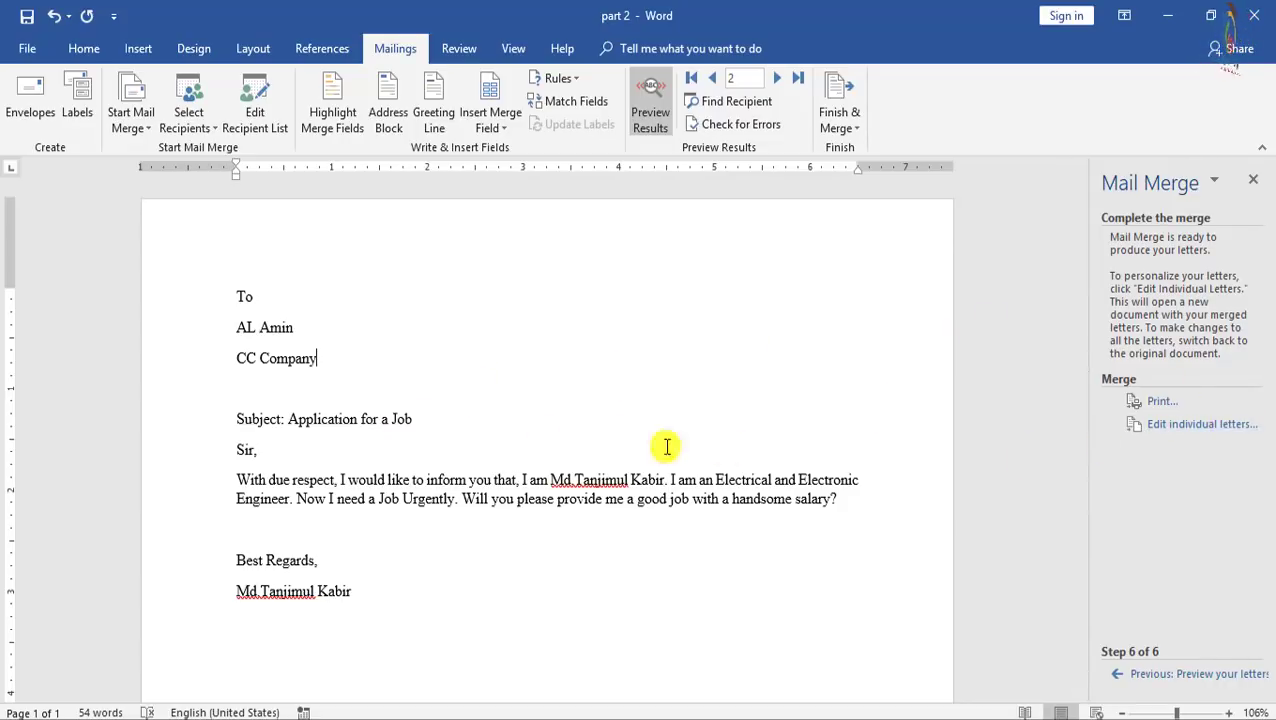
pyautogui.scroll(-4, 390, 352)
pyautogui.scroll(4, 390, 350)
pyautogui.click(345, 360)
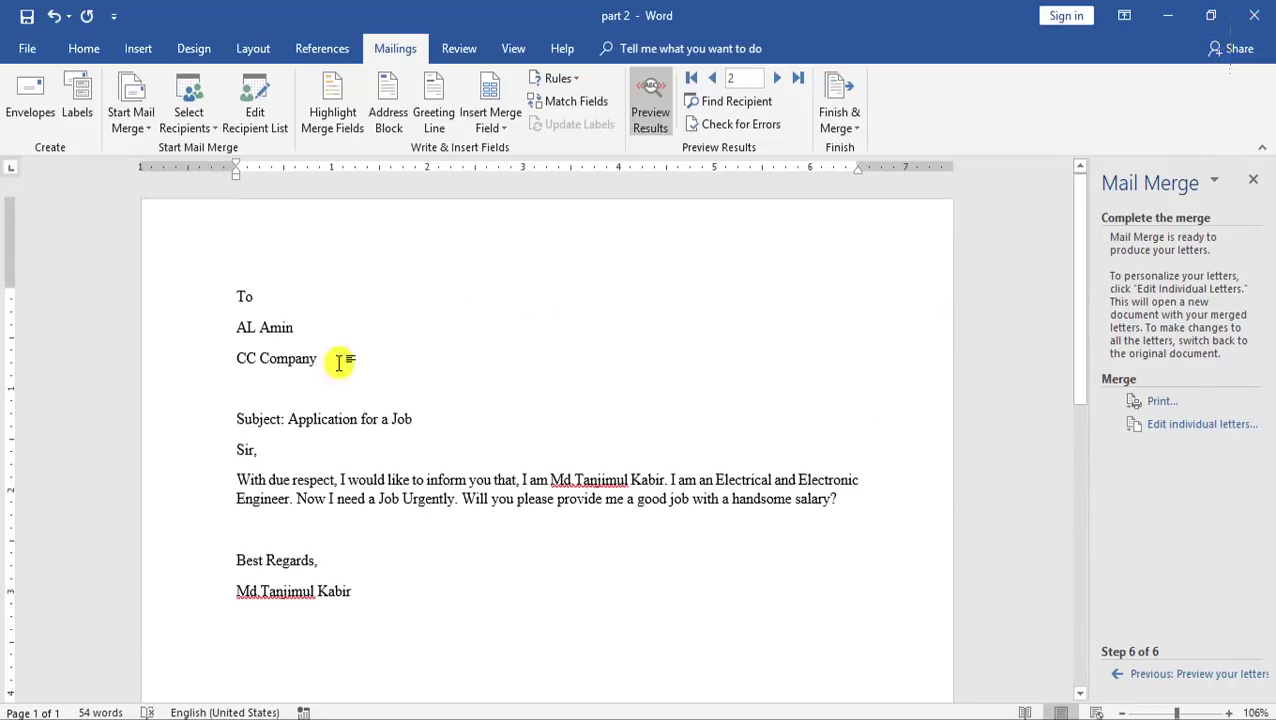
pyautogui.click(1200, 426)
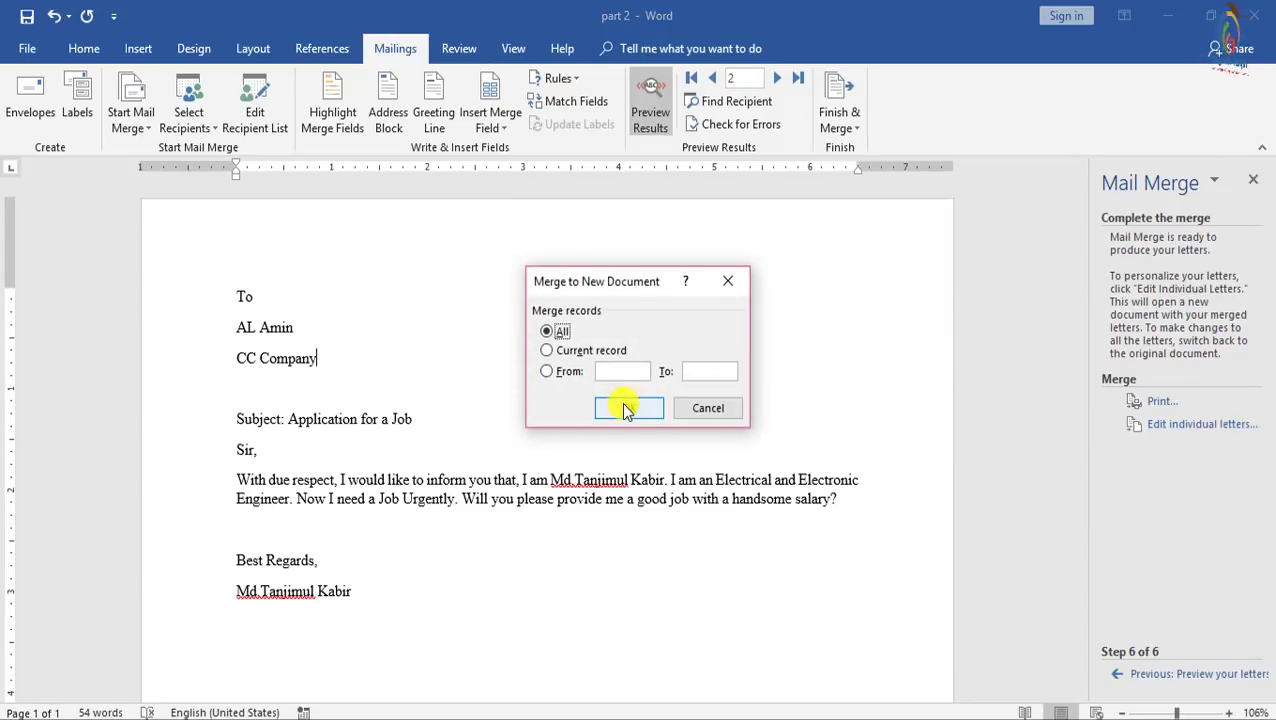
pyautogui.click(627, 407)
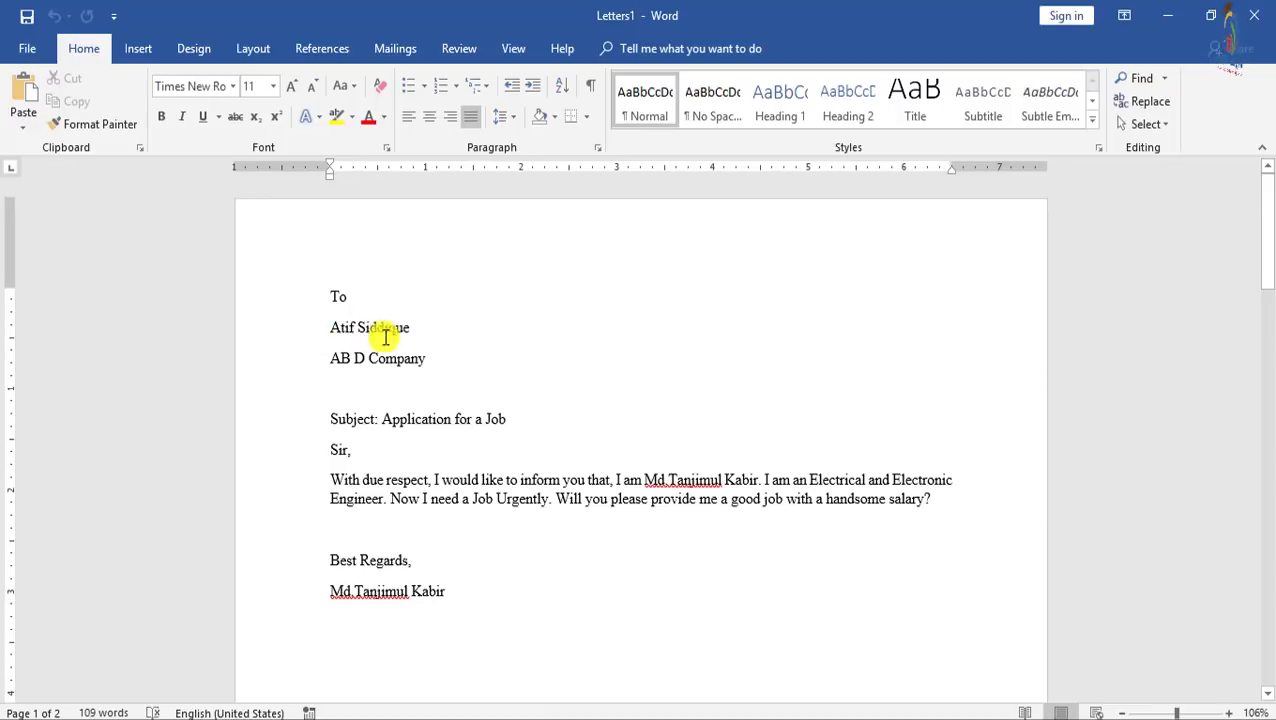
# - Check the AB D and CC Company letters on both pages of Letters1, then show the Mailings ribbon
pyautogui.click(423, 358)
pyautogui.scroll(-10, 536, 362)
pyautogui.scroll(-5, 536, 362)
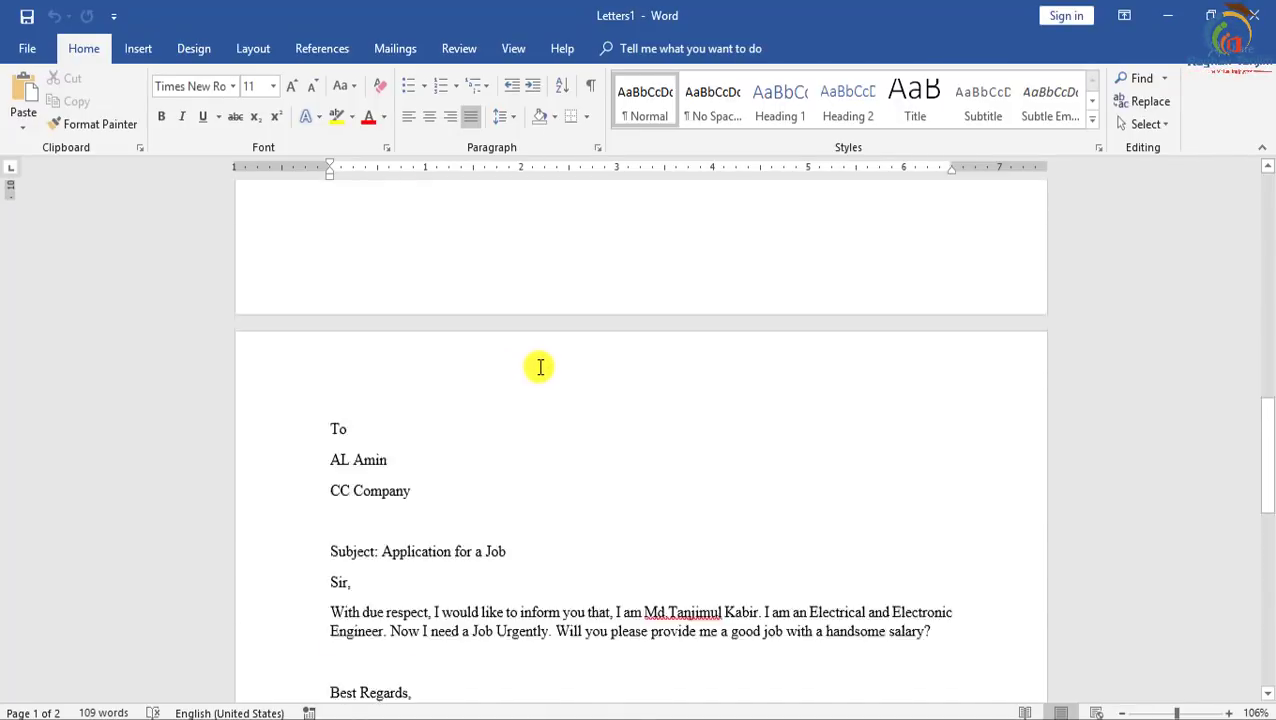
pyautogui.scroll(-4, 416, 353)
pyautogui.scroll(2, 424, 336)
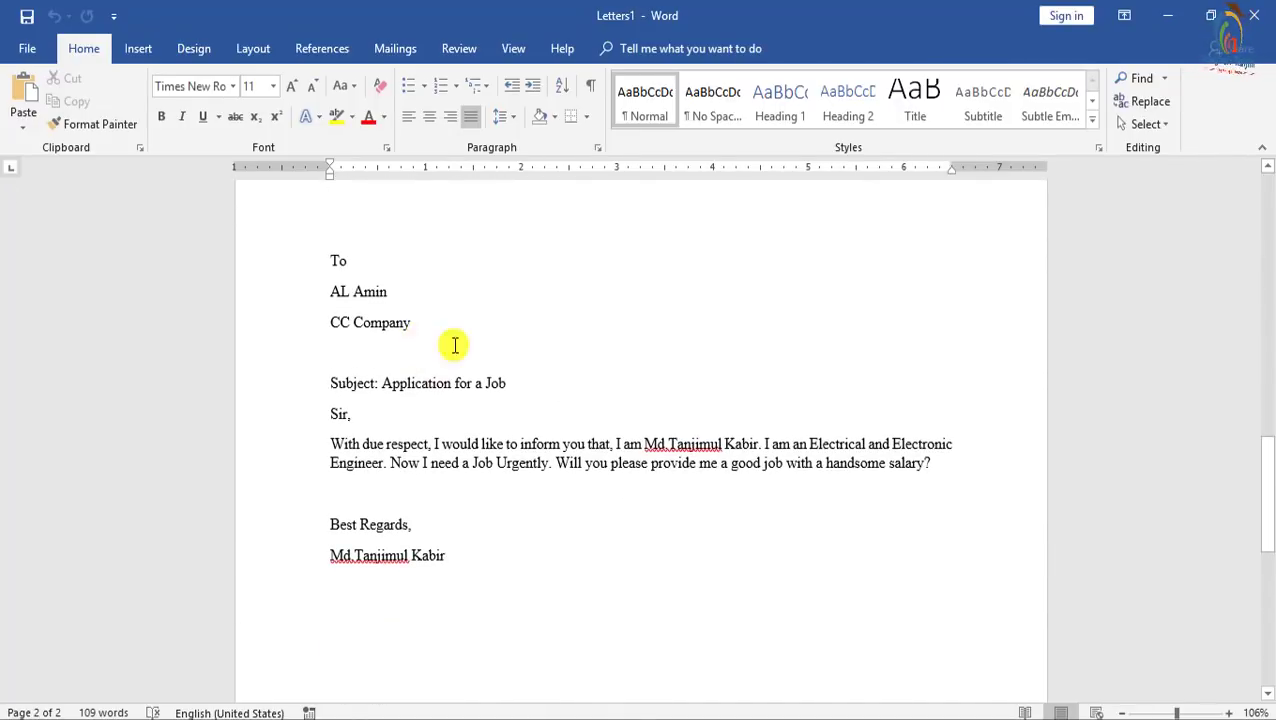
pyautogui.scroll(-4, 478, 412)
pyautogui.scroll(-3, 478, 411)
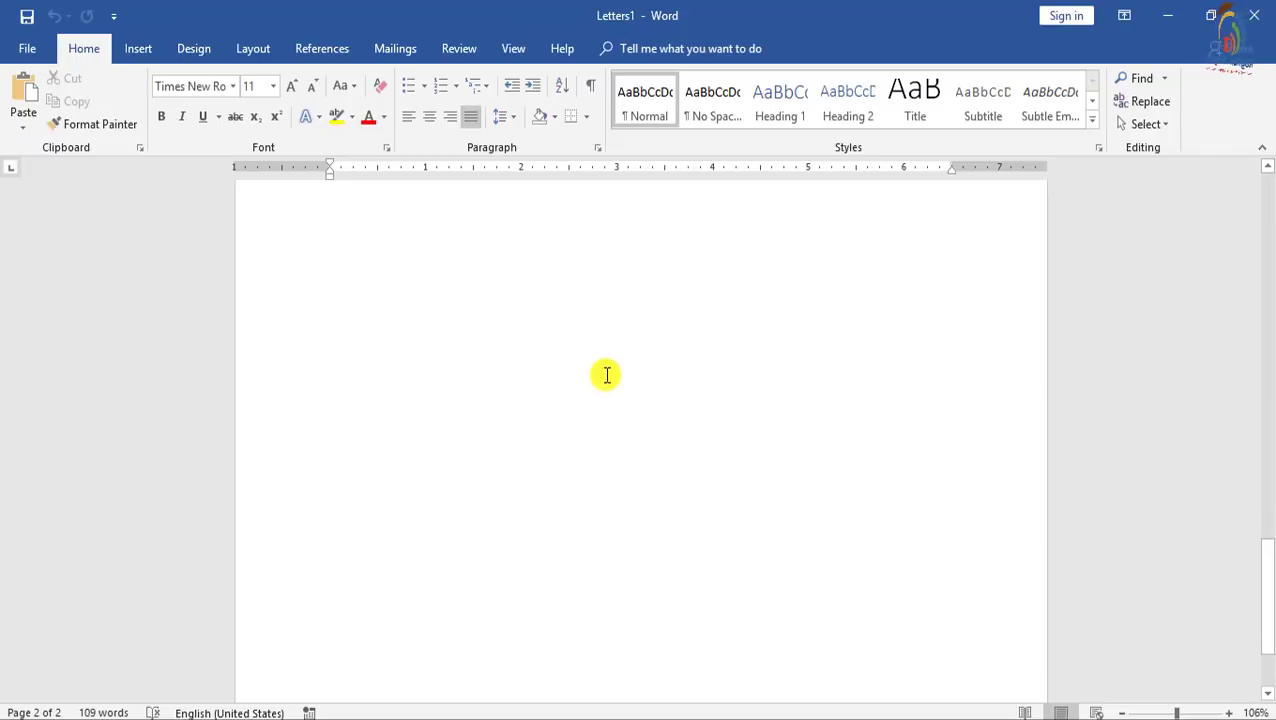
pyautogui.scroll(2, 585, 390)
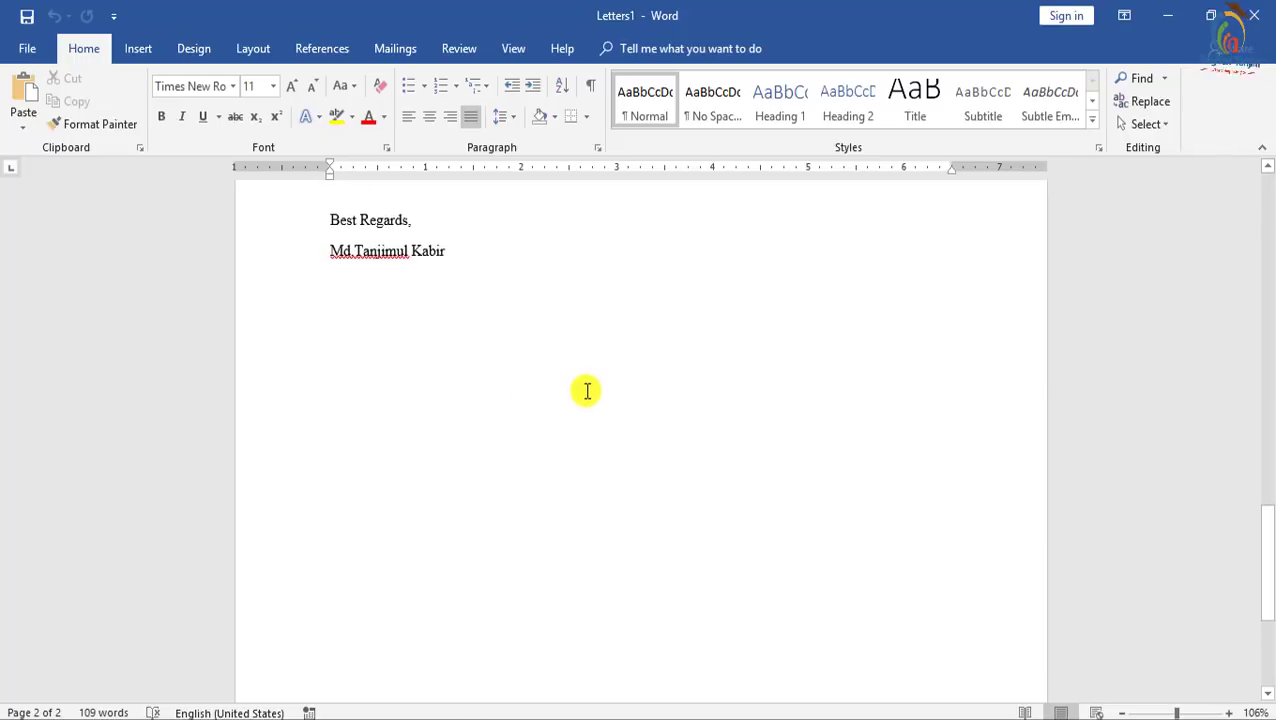
pyautogui.click(367, 48)
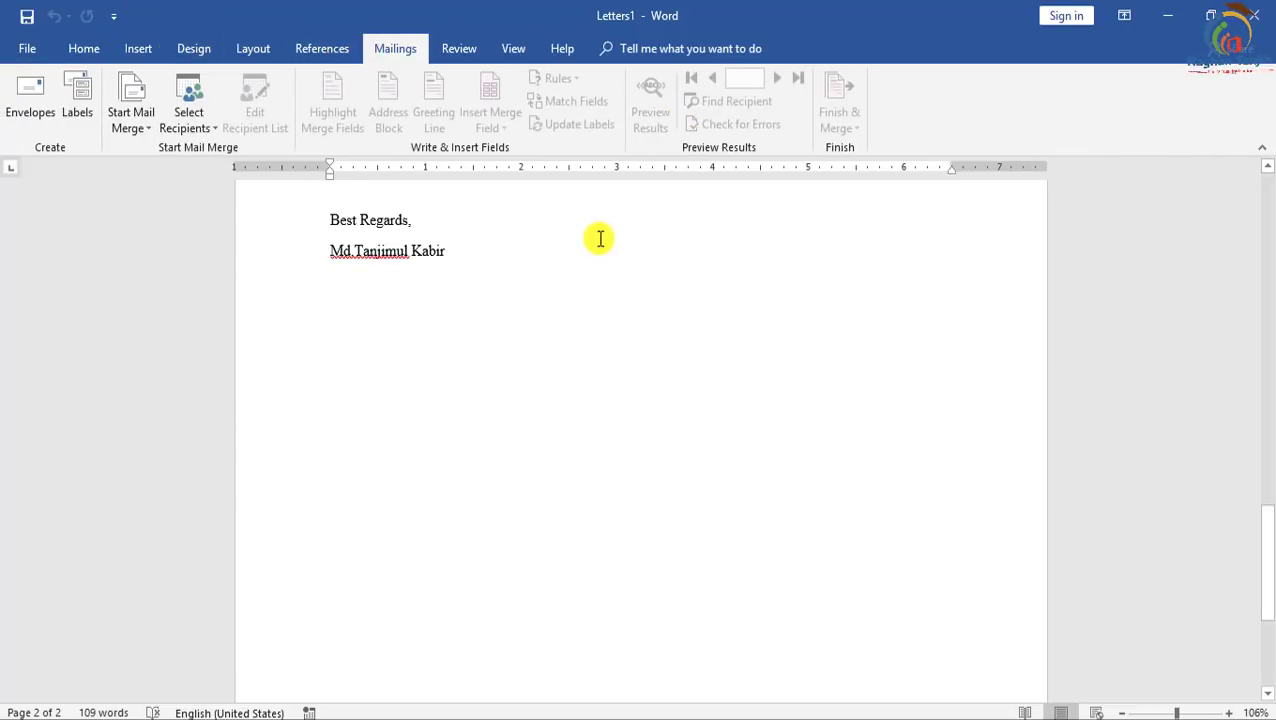